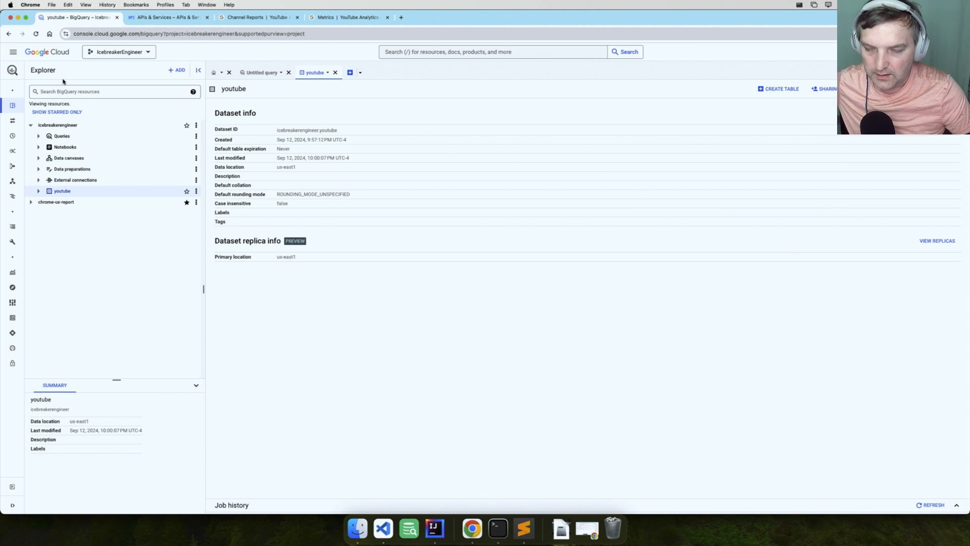
Create a new Google Cloud project named Recapt-youtube with no organization
click(122, 53)
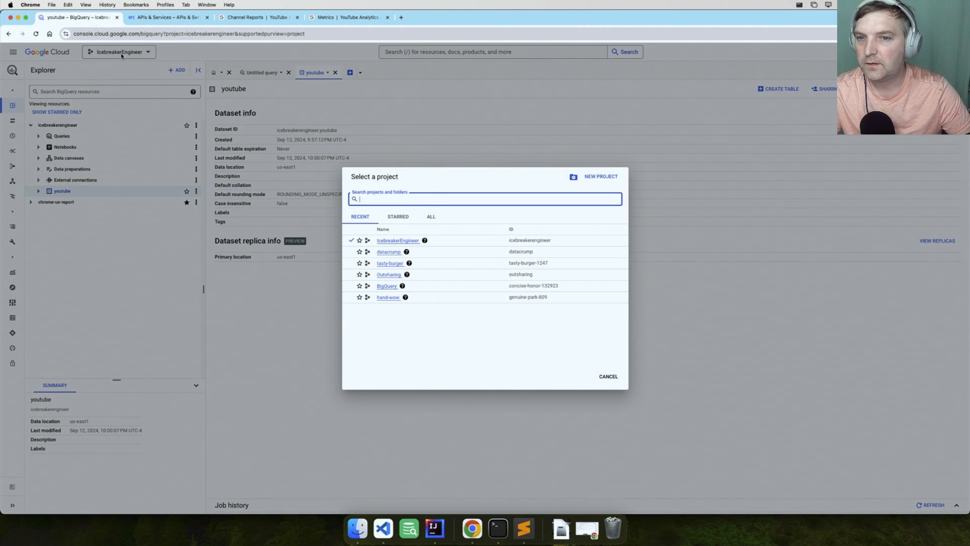
click(600, 176)
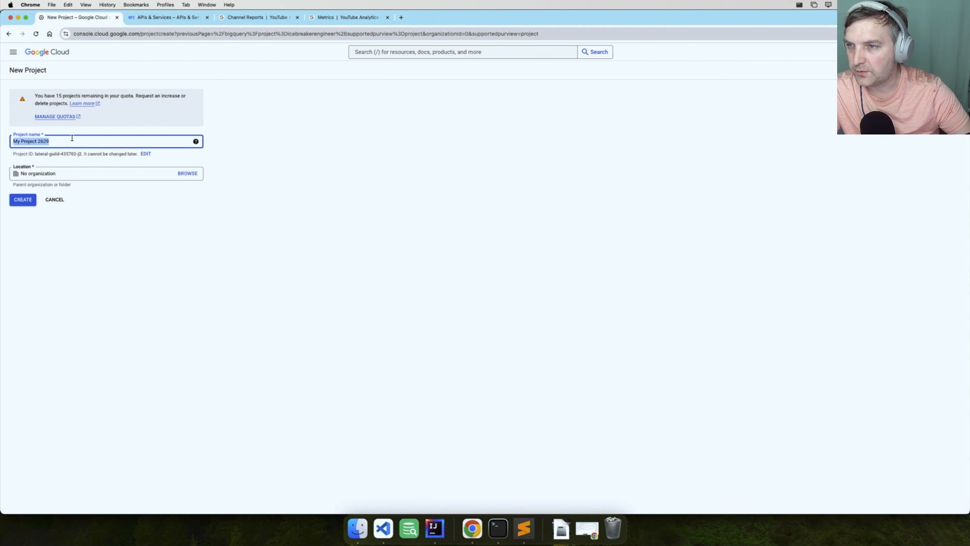
text(te)
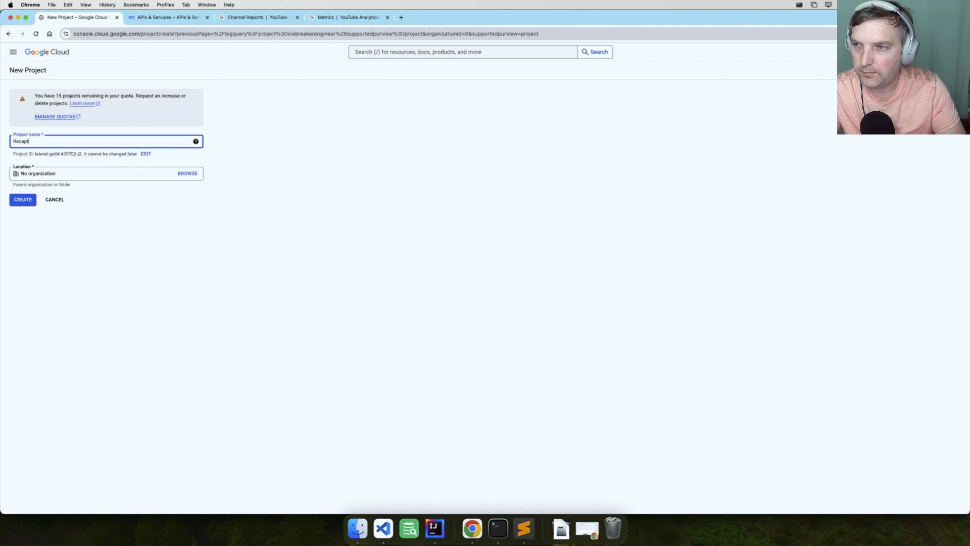
key(BackSpace)
key(BackSpace)
text(be)
click(22, 199)
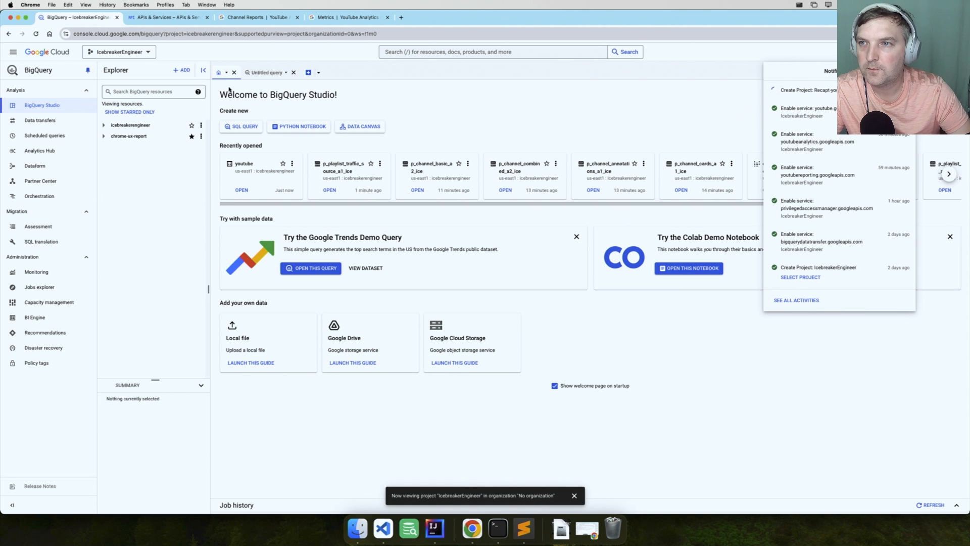
Switch to the Recapt-youtube project and look over its resources in the BigQuery explorer
click(144, 54)
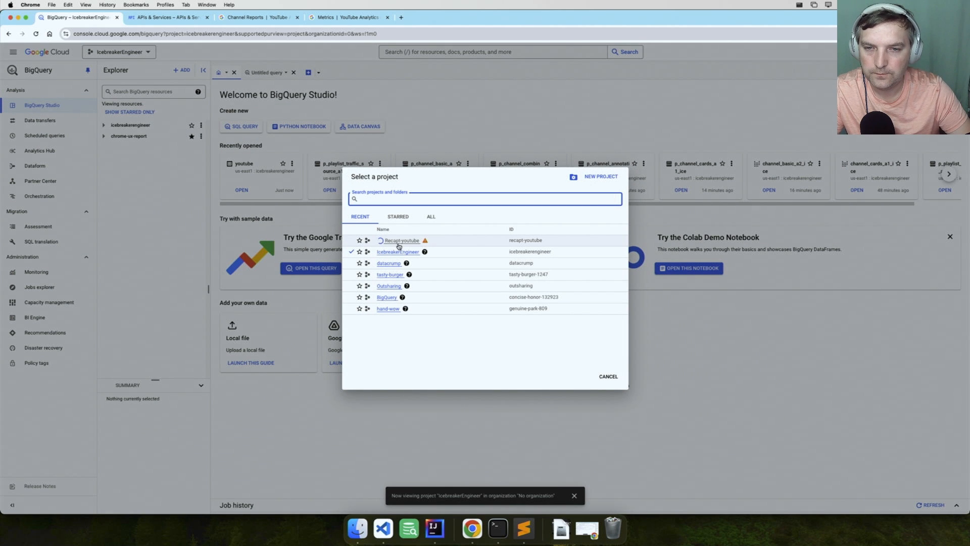
mouse_move(425, 243)
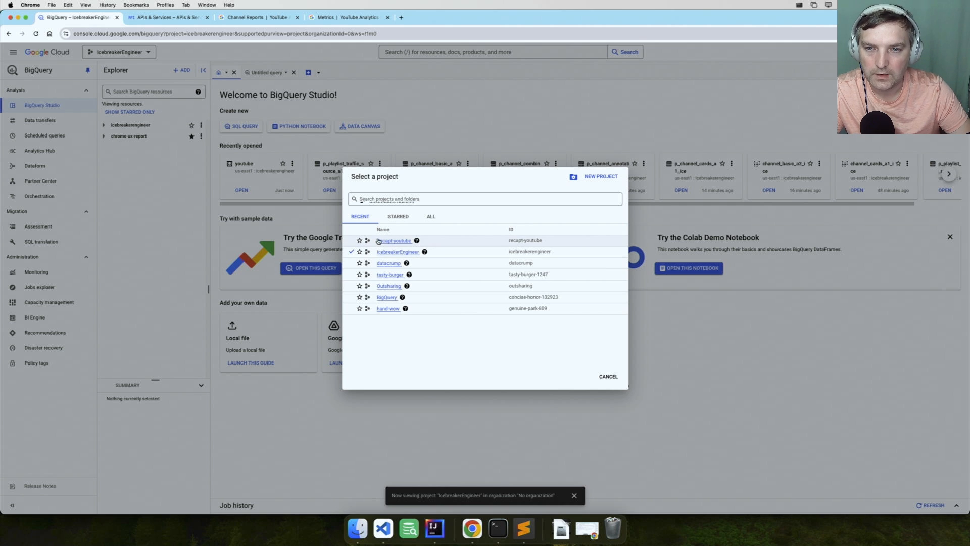
click(388, 241)
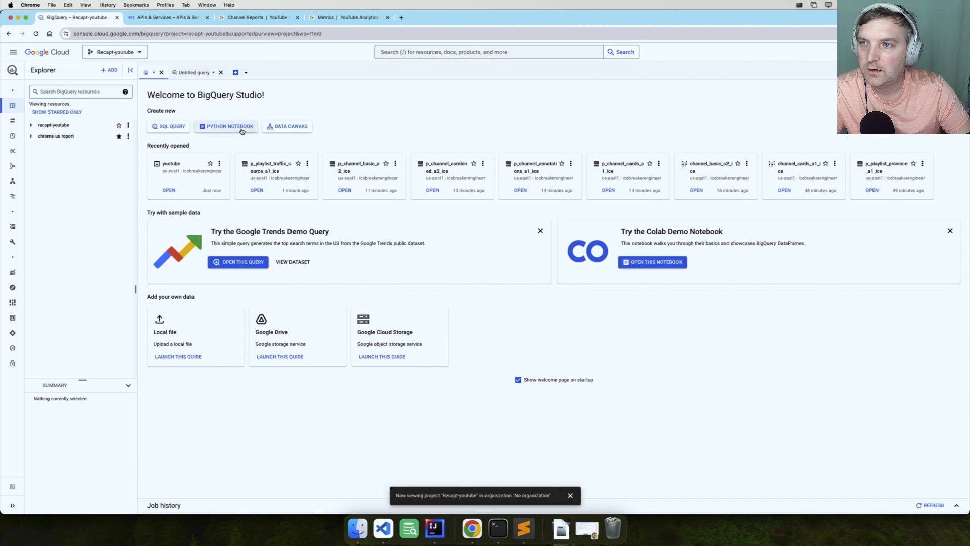
click(31, 126)
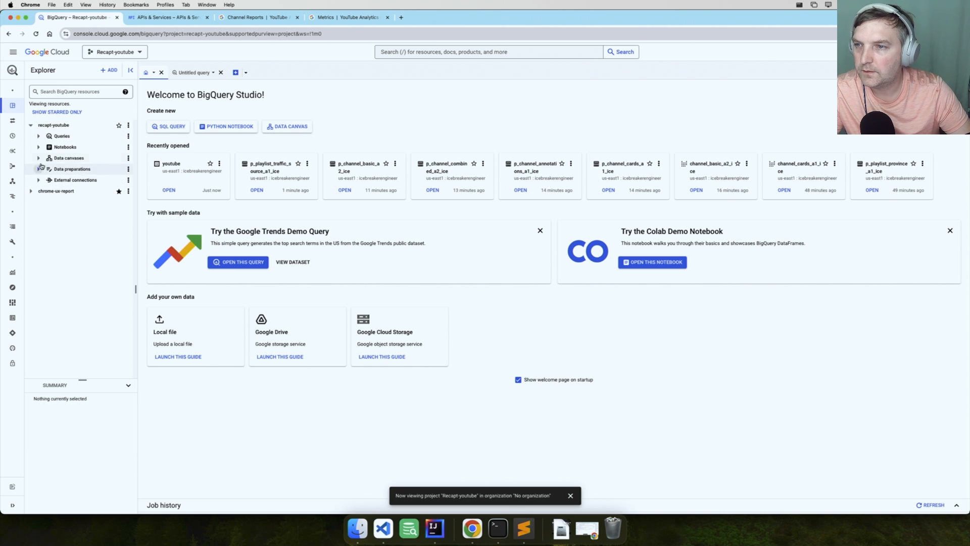
click(31, 125)
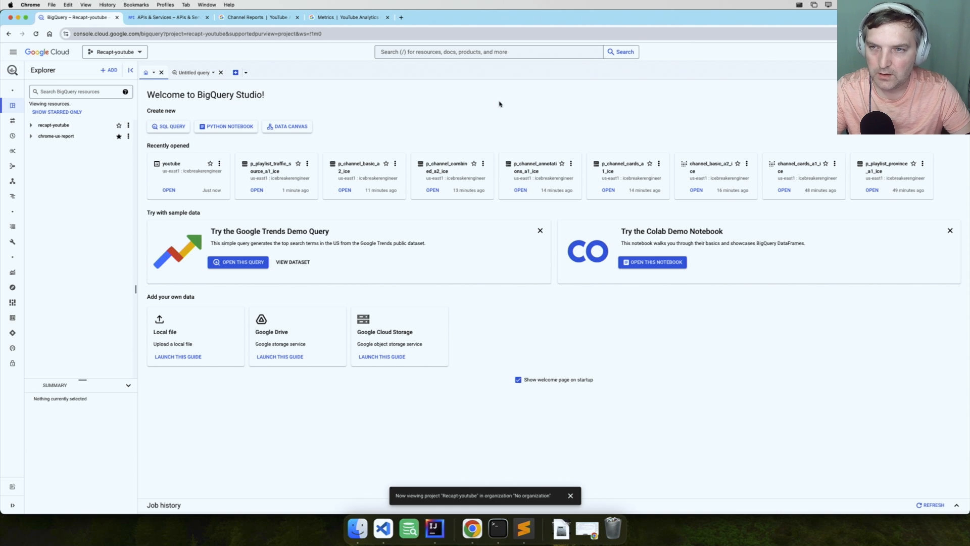
Go to the project's APIs & Services overview and check the details of the BigQuery API
click(15, 52)
mouse_move(47, 137)
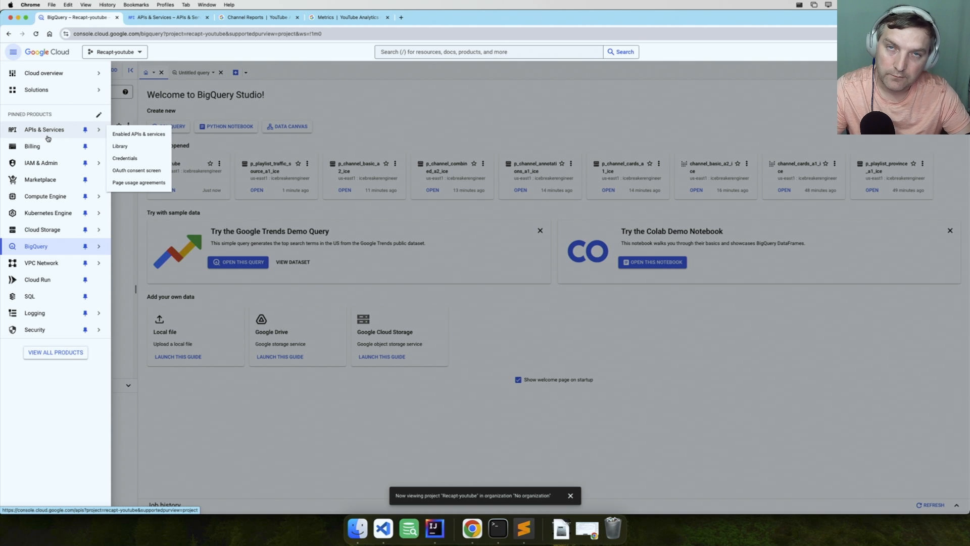
click(47, 138)
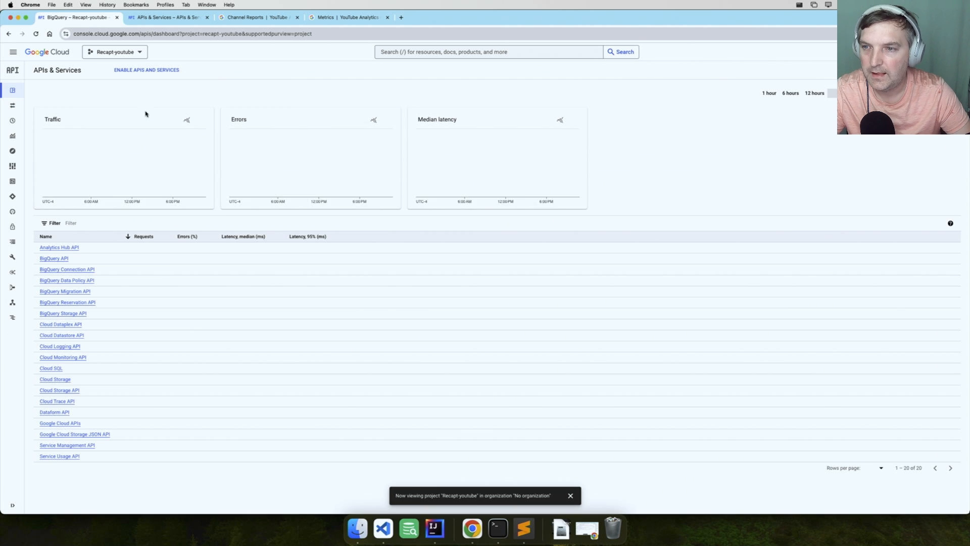
click(52, 260)
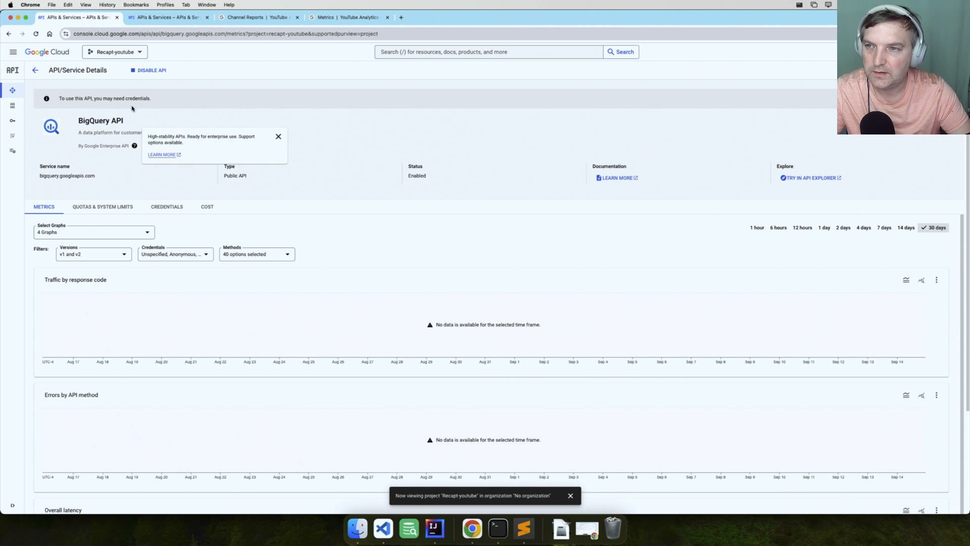
click(35, 70)
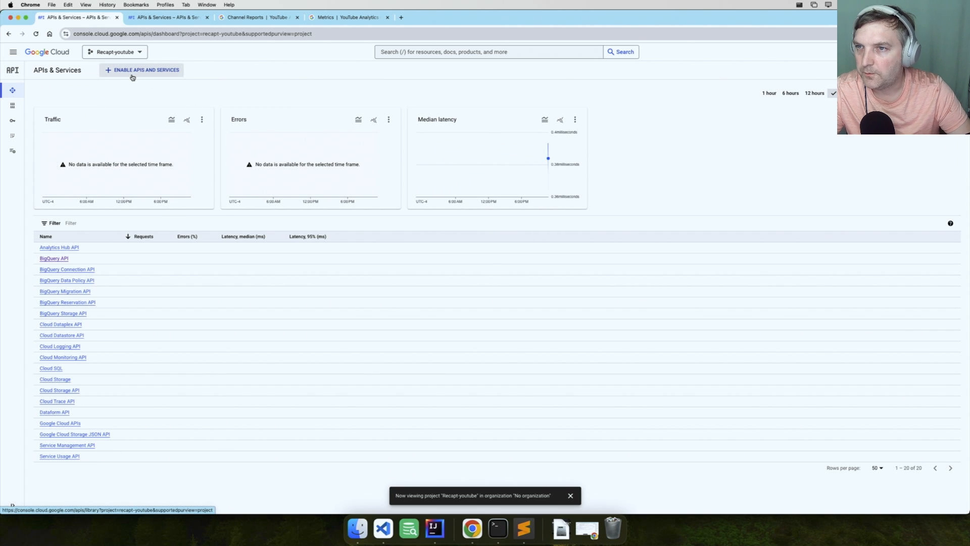
Search the API Library for bigquery and check whether the BigQuery API is enabled
click(160, 75)
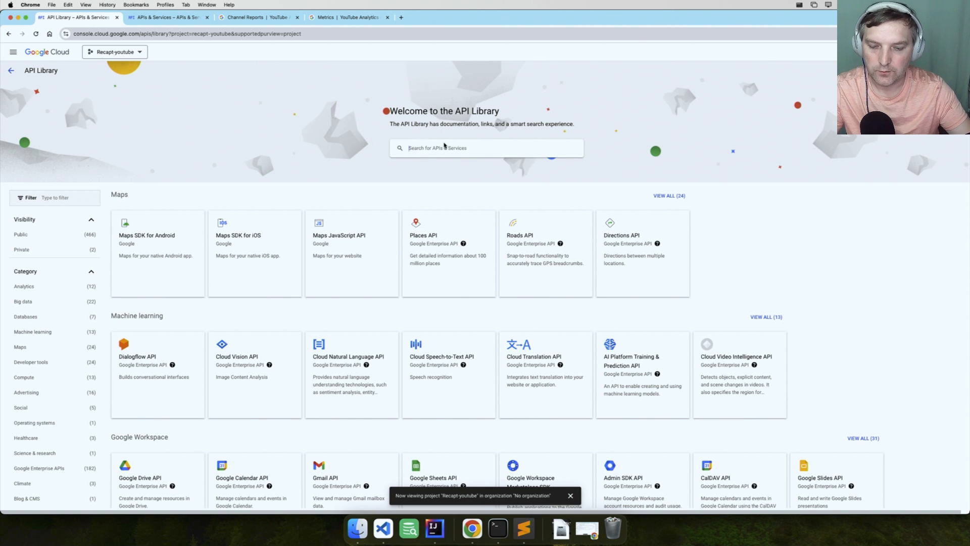
click(444, 147)
text(bigque)
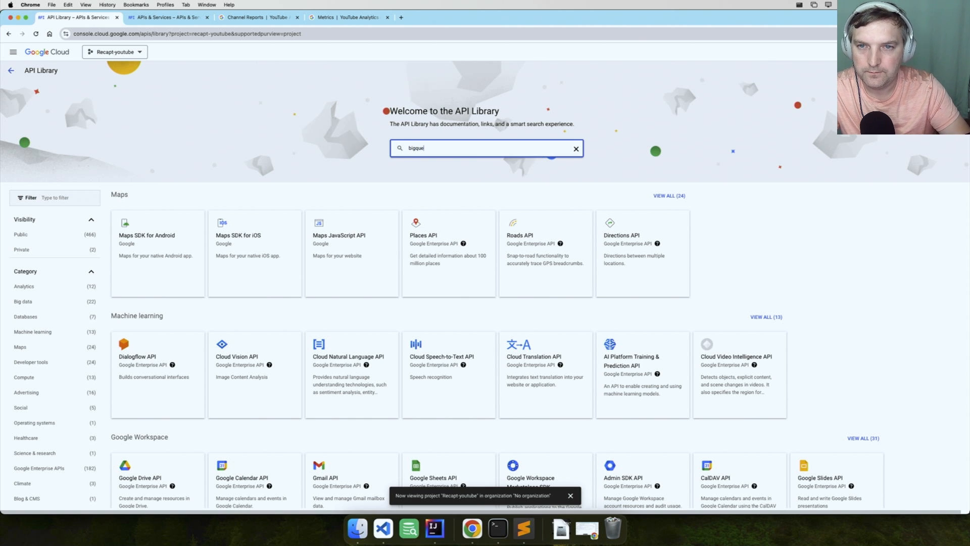
text(ry)
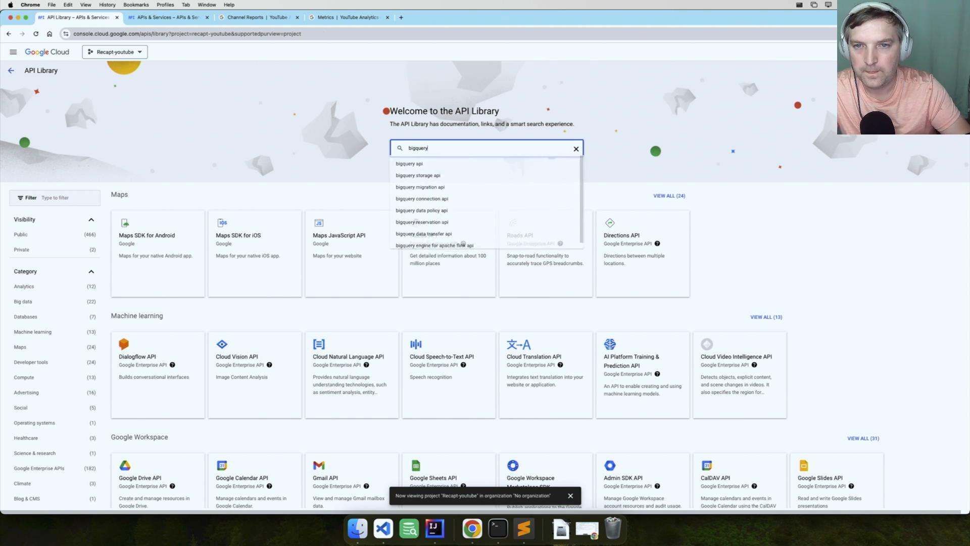
key(Return)
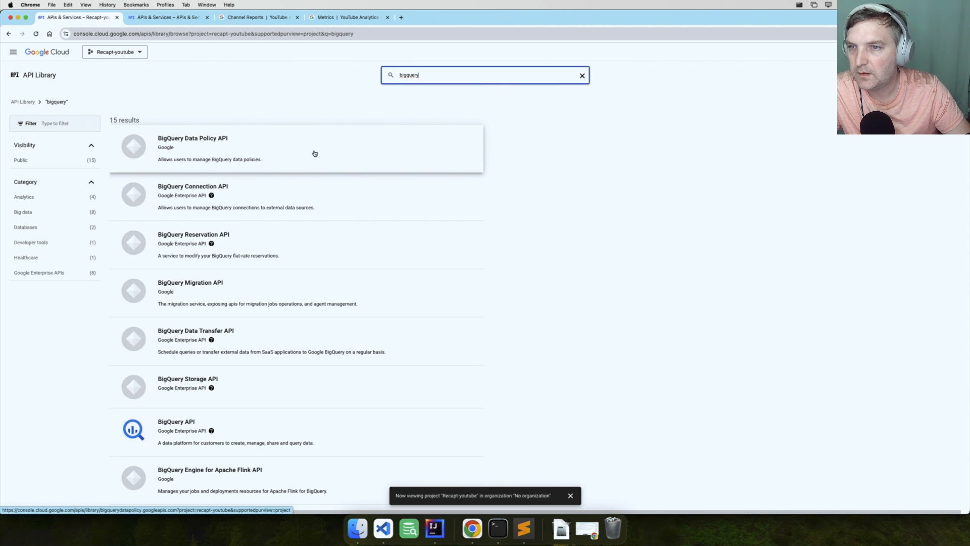
click(305, 427)
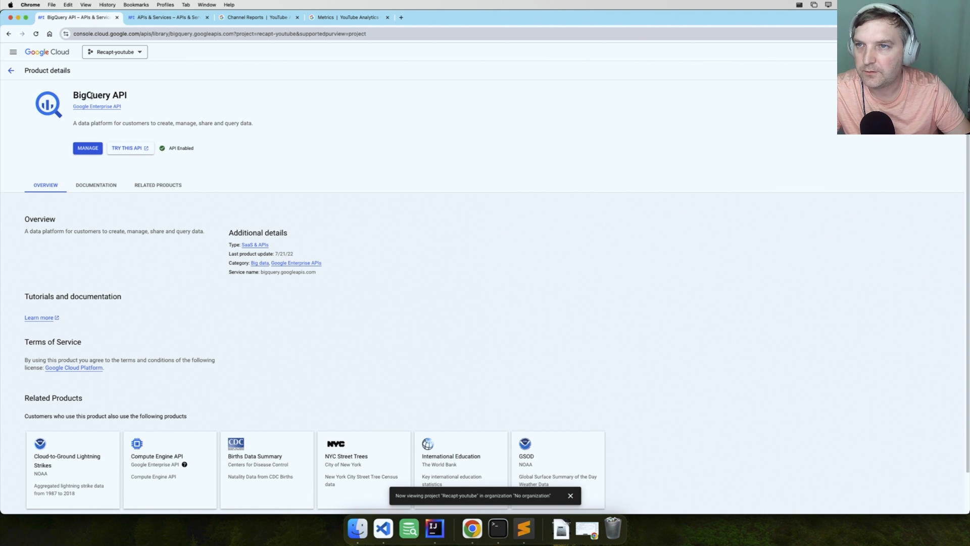
click(12, 72)
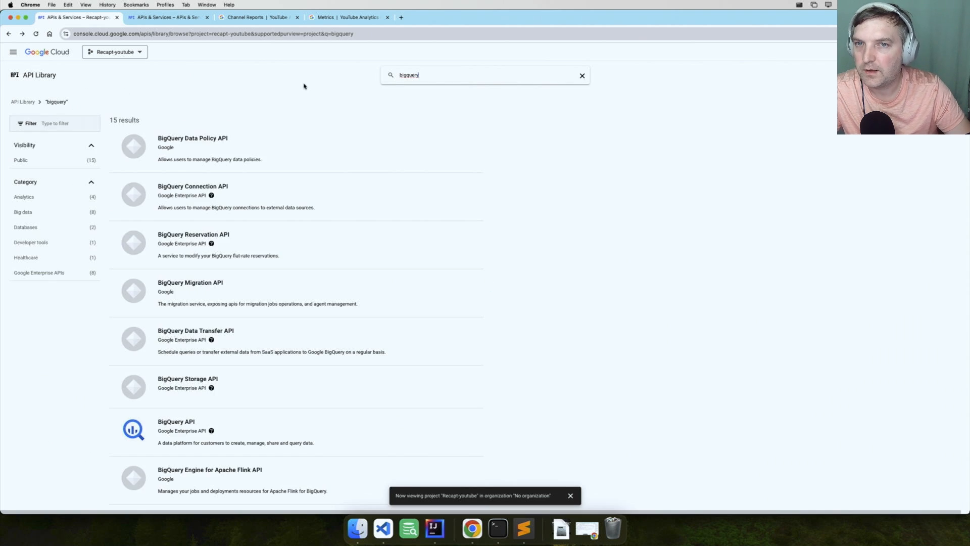
Find the YouTube Reporting API in the API Library and enable it for the project
triple_click(484, 76)
text(youtu)
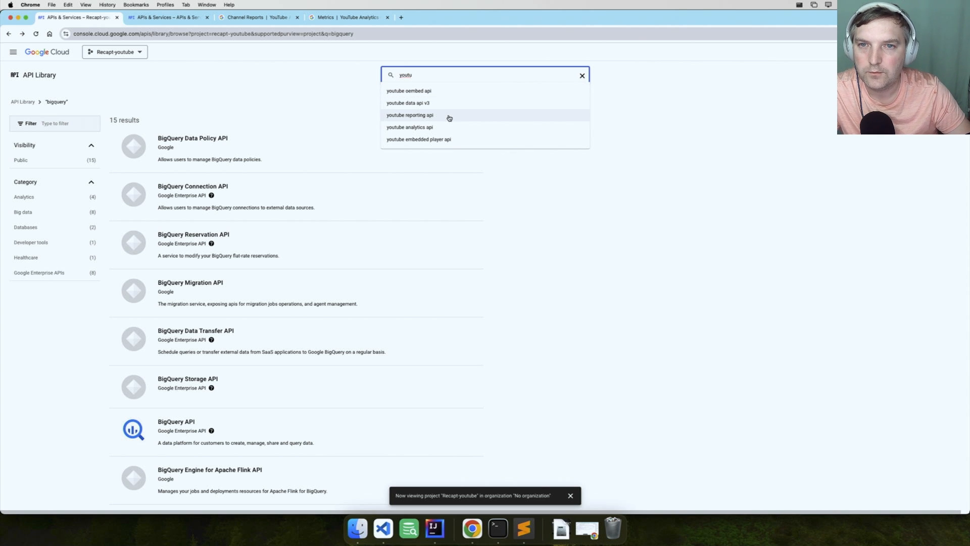
click(449, 118)
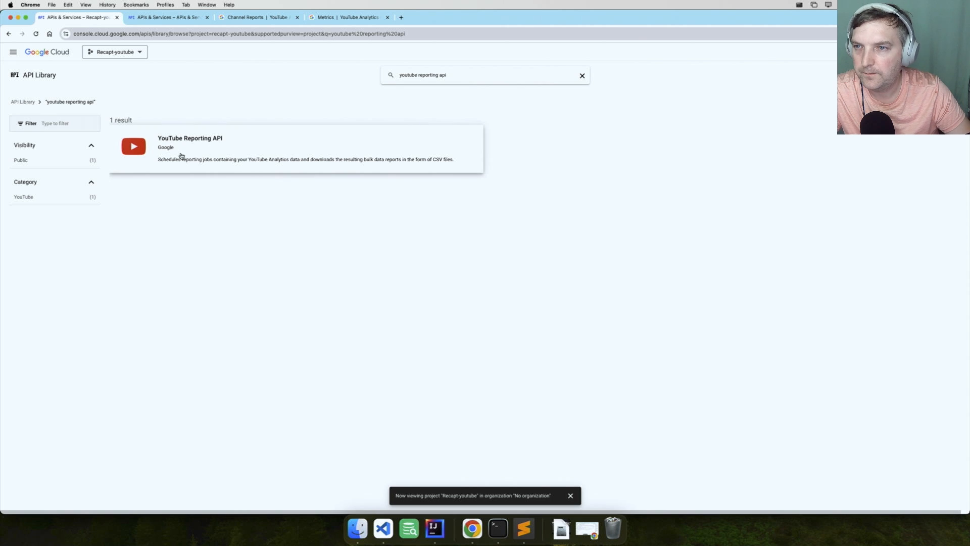
click(178, 152)
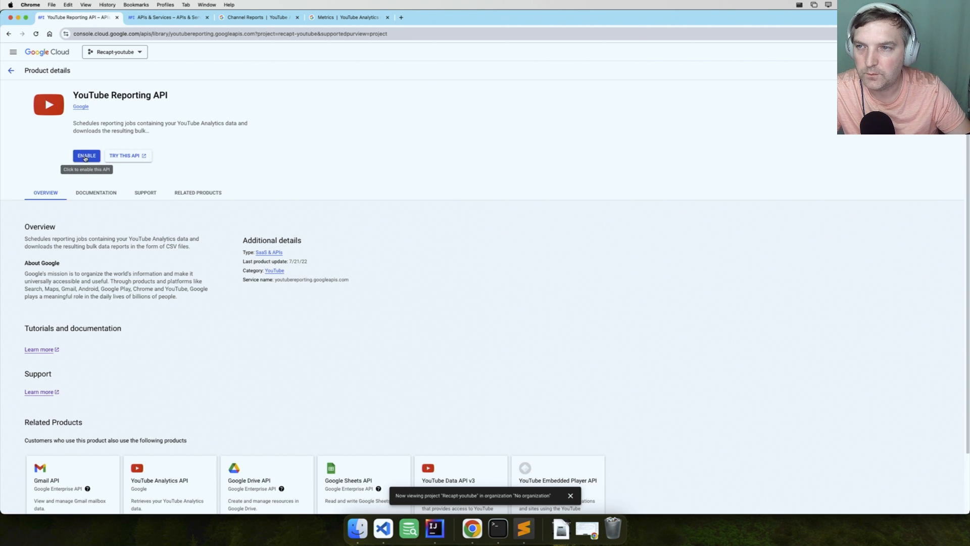
click(84, 157)
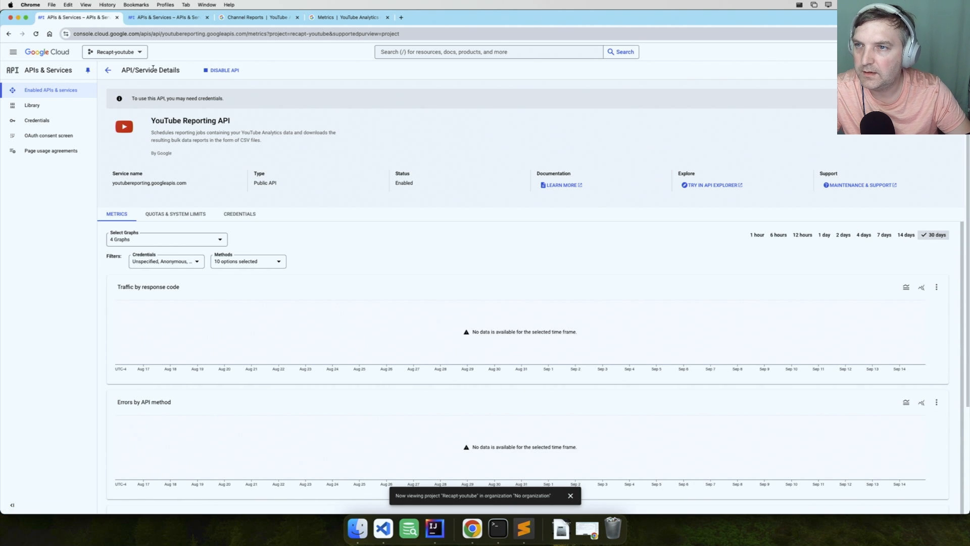
Return to the API Library, search for youtube, and enable the YouTube Analytics API
click(7, 34)
click(8, 36)
click(9, 36)
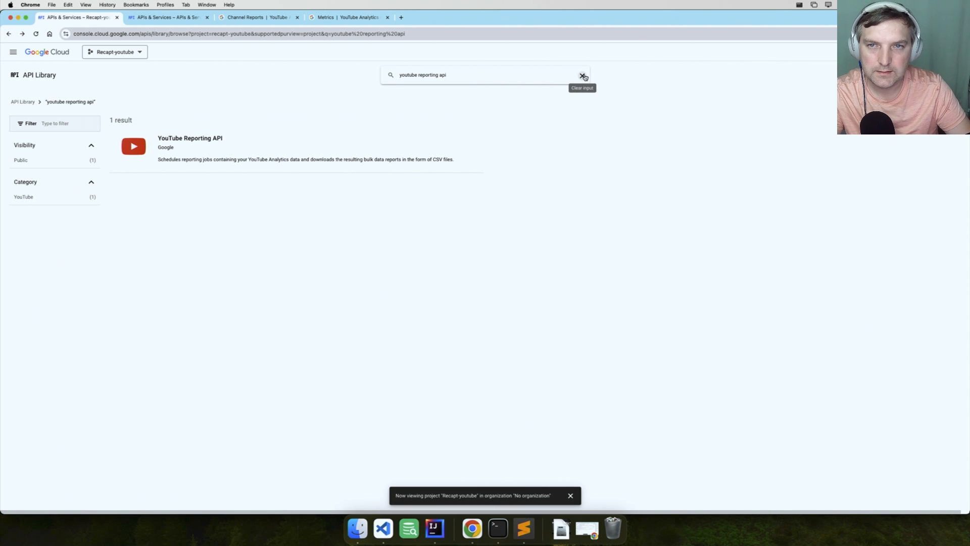
triple_click(522, 77)
click(522, 77)
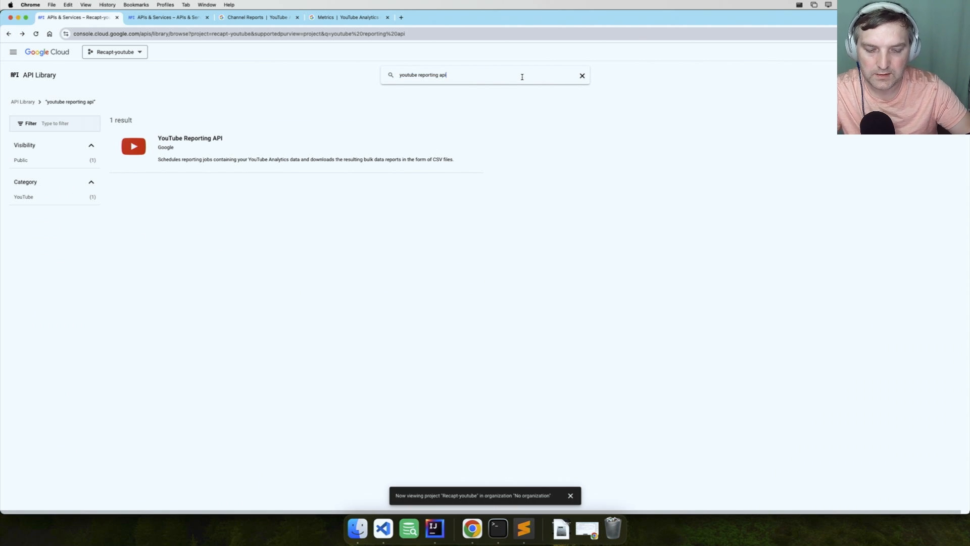
key(BackSpace)
key(BackSpace)
key(BackSpace)
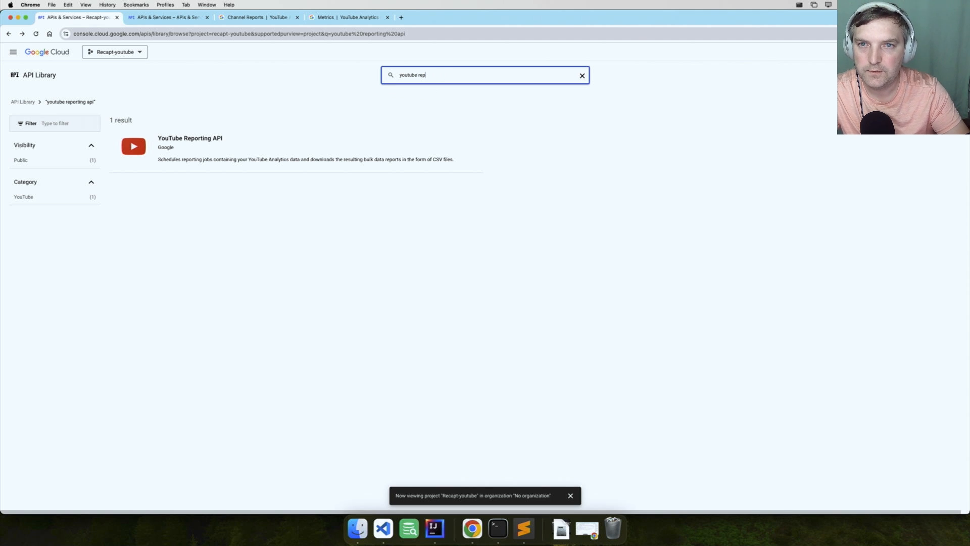
key(Return)
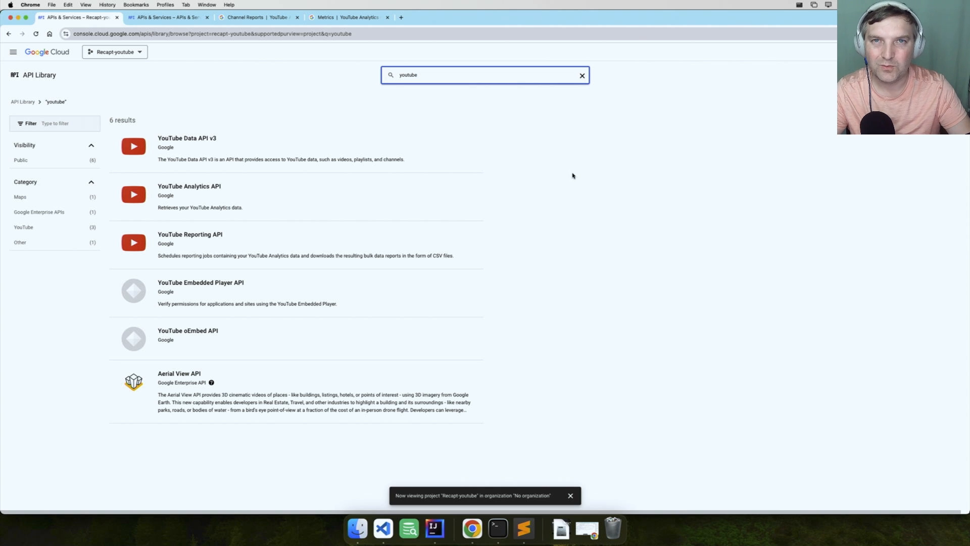
click(292, 202)
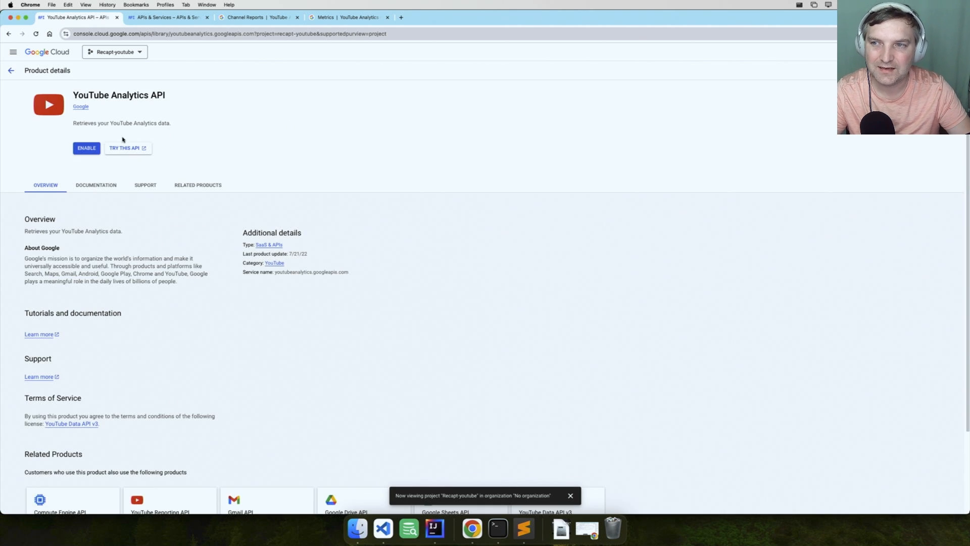
click(96, 149)
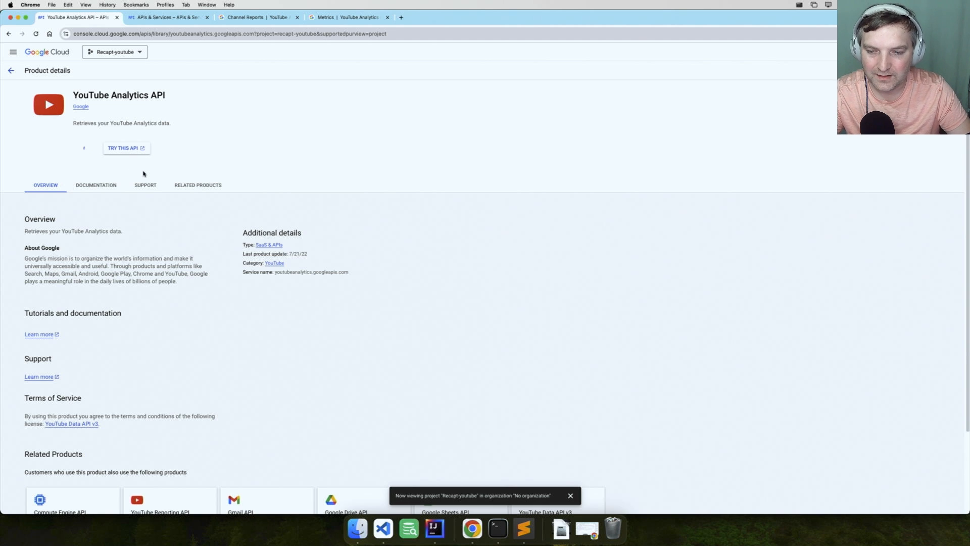
Enable the YouTube Data API v3 from the youtube search results and return to the results
click(10, 70)
click(182, 153)
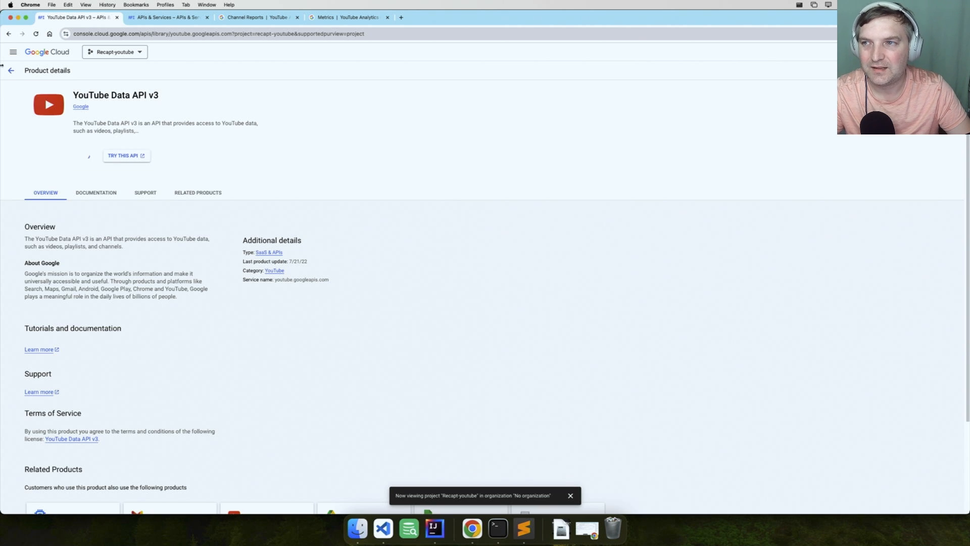
click(10, 71)
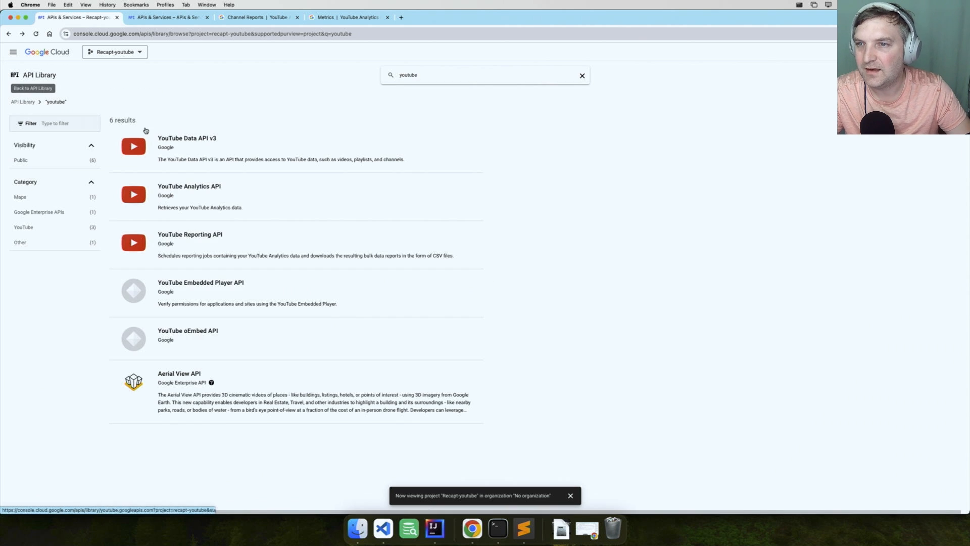
Check the YouTube Analytics API's status, then reload the project's enabled APIs list to verify the YouTube APIs
click(177, 190)
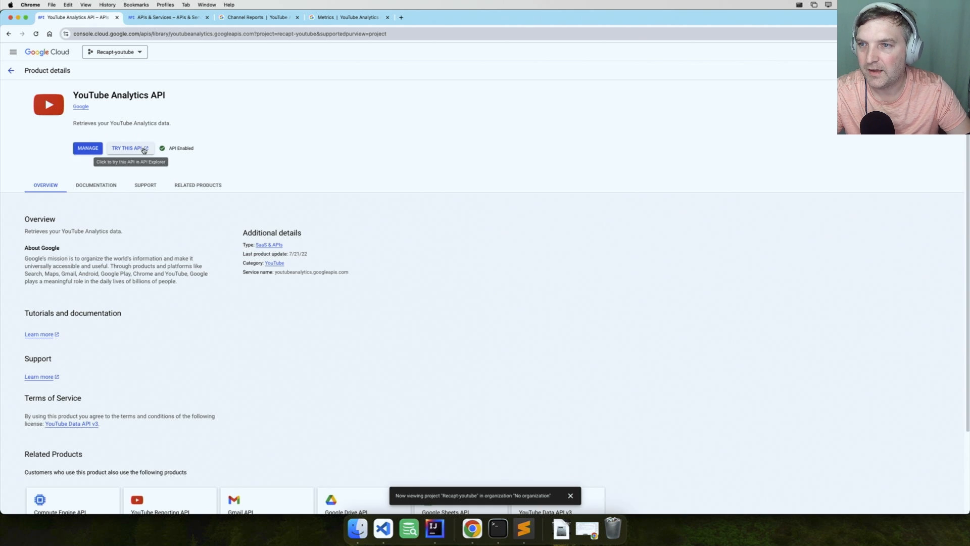
click(13, 52)
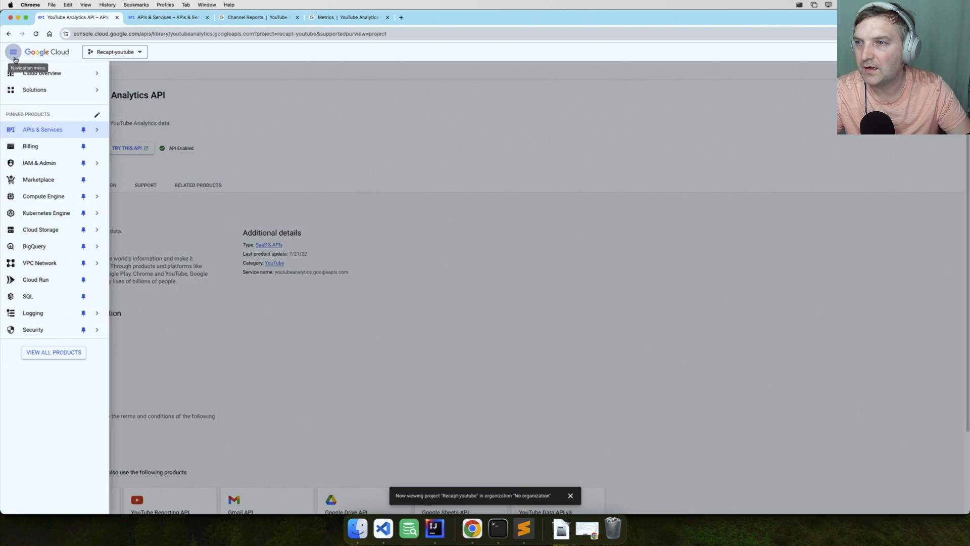
click(42, 132)
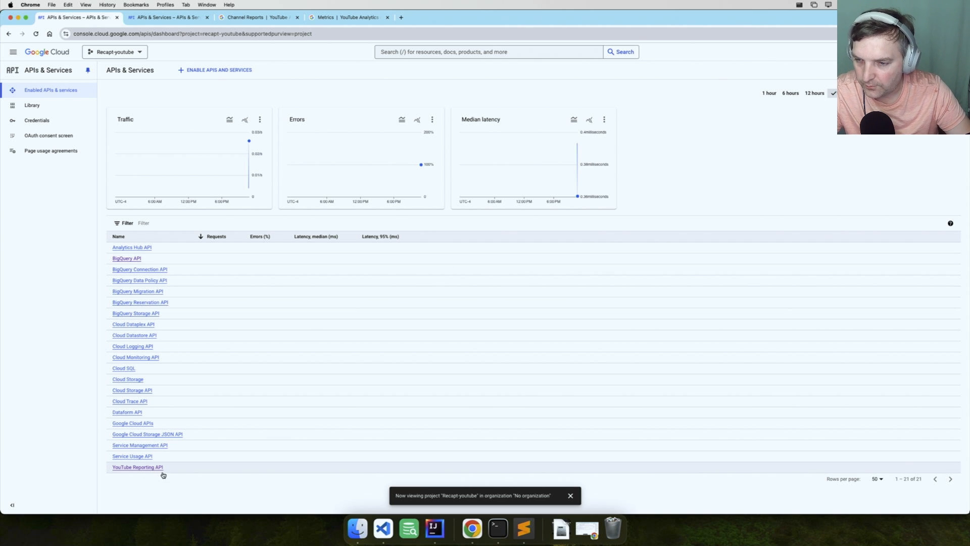
key(super+r)
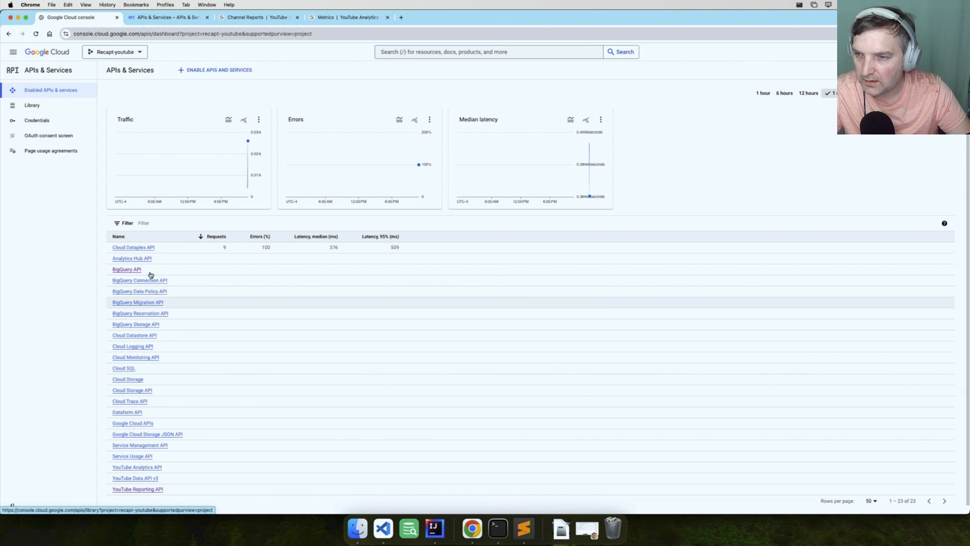
Go to BigQuery's data transfers, start creating a transfer, and enable the BigQuery Data Transfer API
click(13, 52)
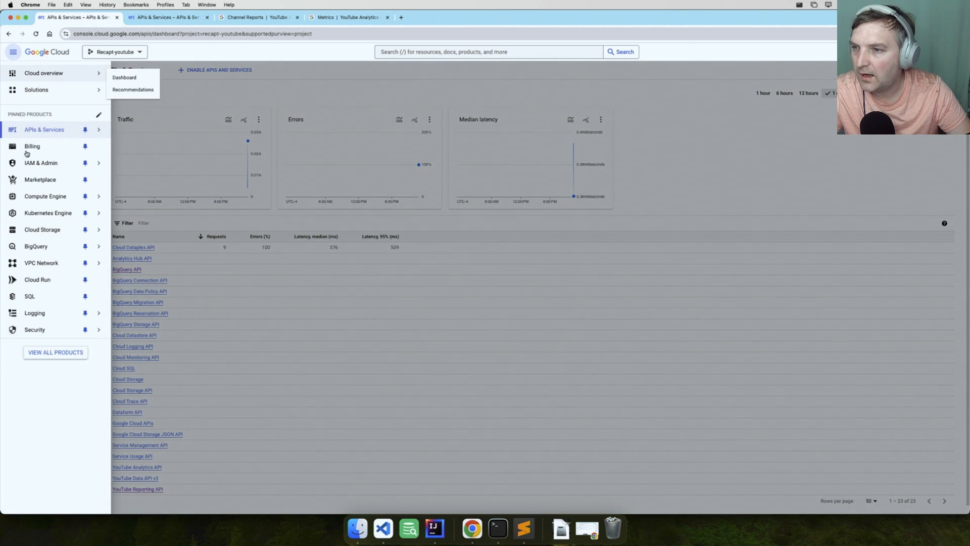
mouse_move(34, 251)
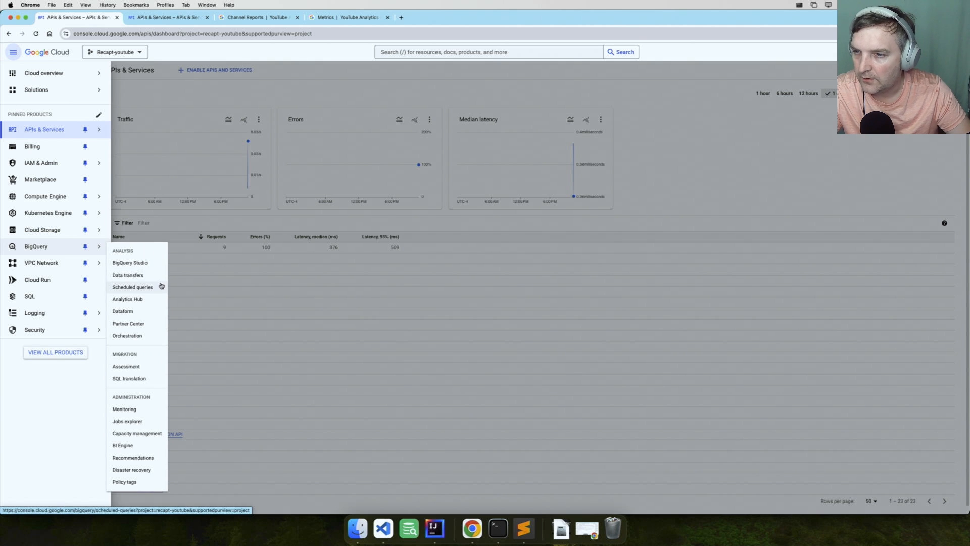
click(135, 275)
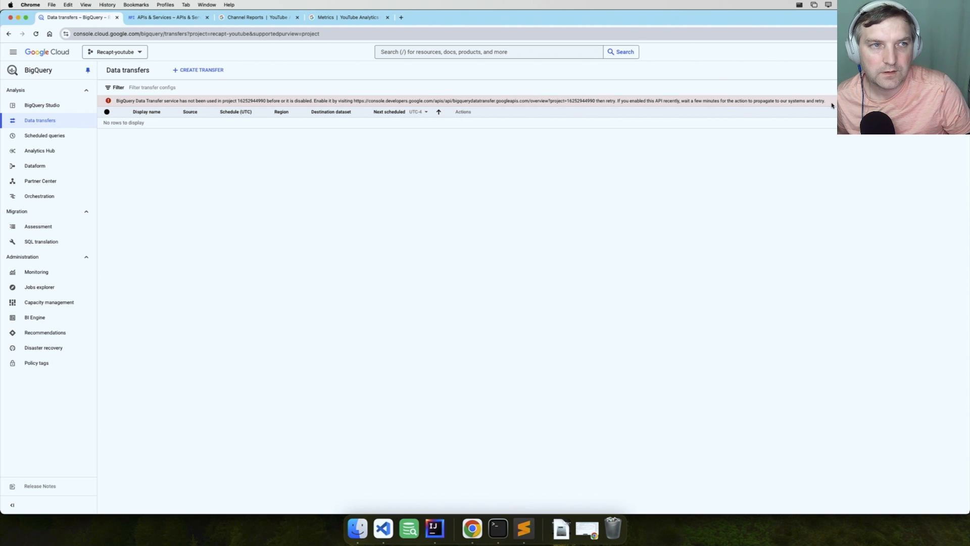
click(199, 72)
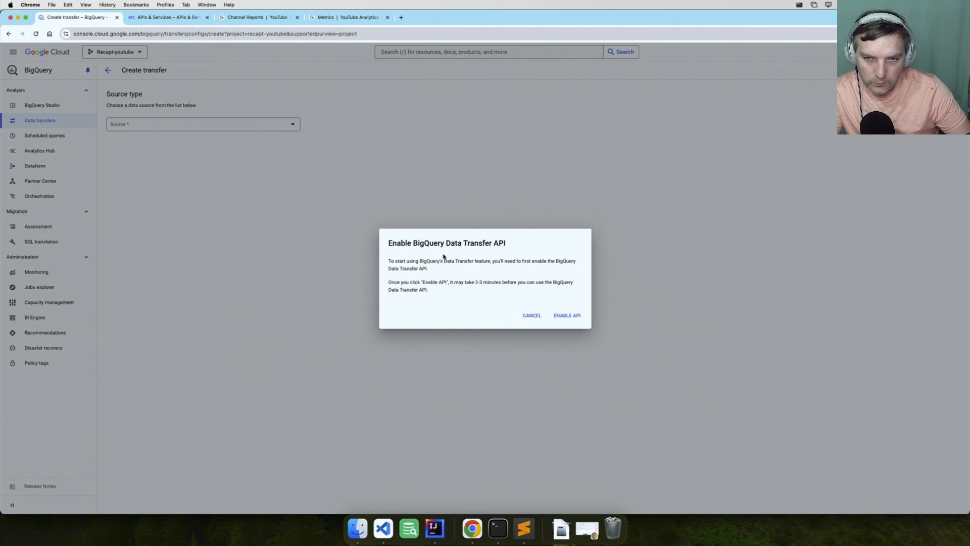
drag(396, 246, 478, 245)
click(420, 244)
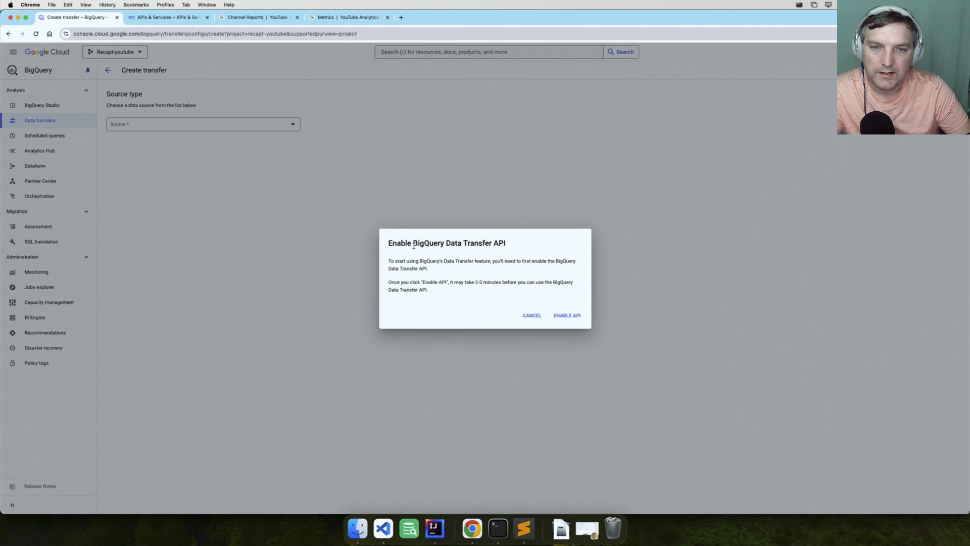
drag(413, 243, 515, 249)
click(566, 316)
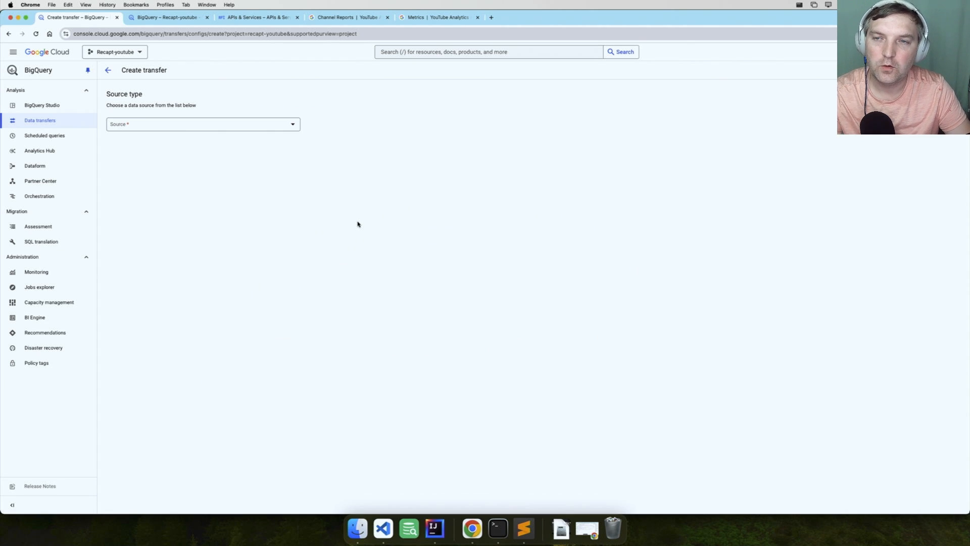
Choose YouTube Channel as the transfer source and set the transfer's display name to youtube
click(195, 127)
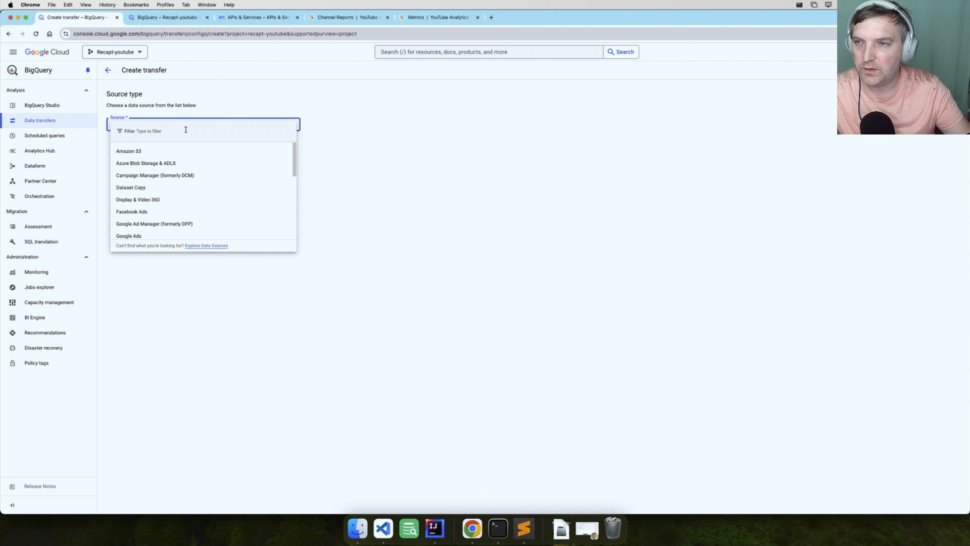
text(yout)
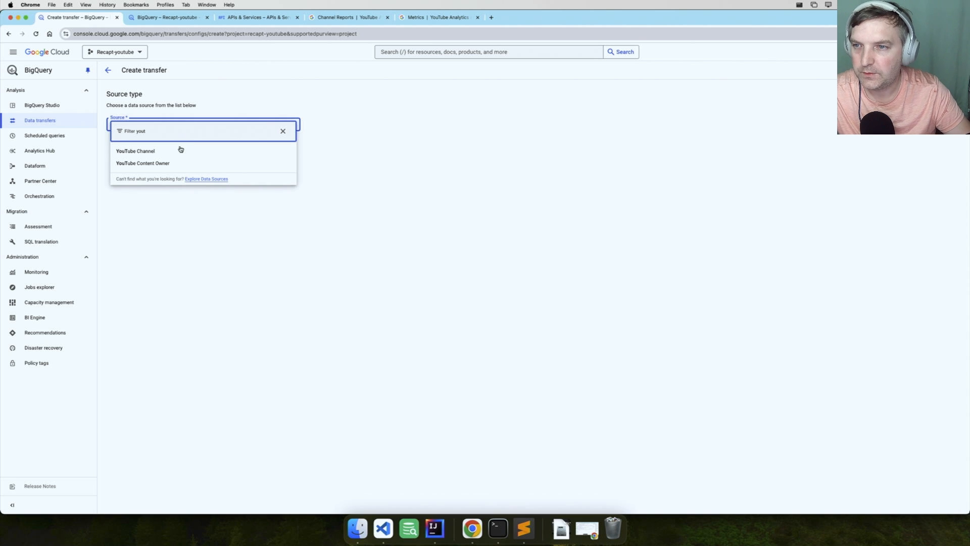
click(174, 151)
click(167, 190)
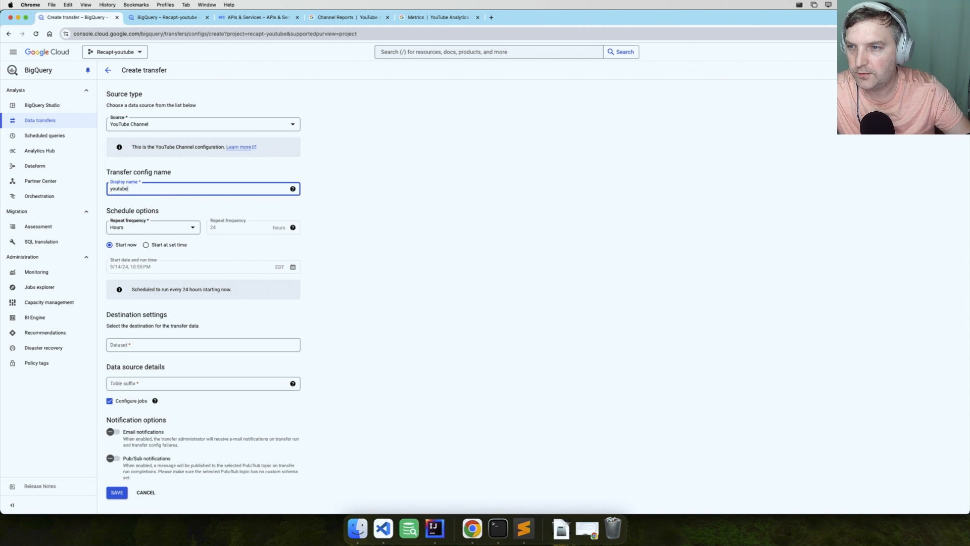
Create a new destination dataset with ID youtube in the single region us-east1 (South Carolina) for the transfer
click(208, 348)
click(171, 363)
click(794, 102)
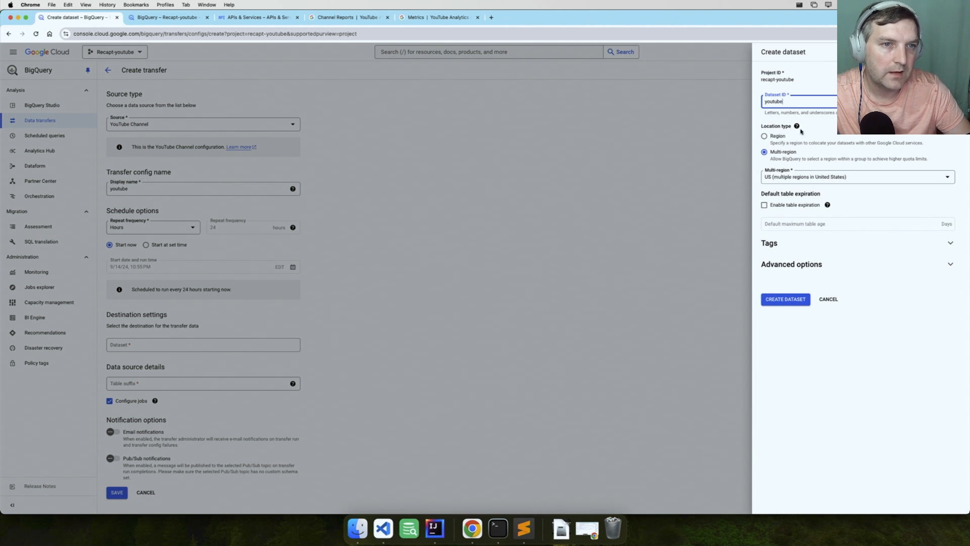
click(778, 135)
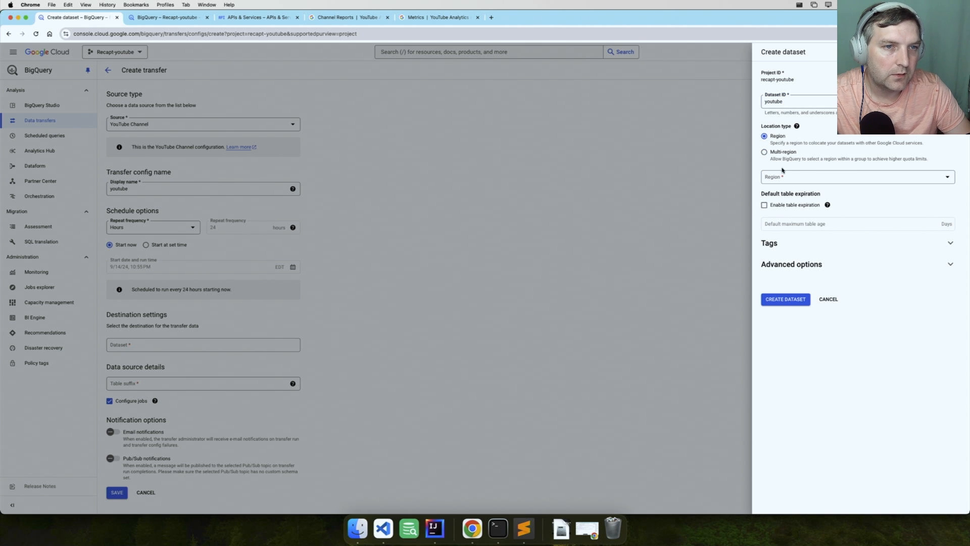
click(785, 177)
text(us)
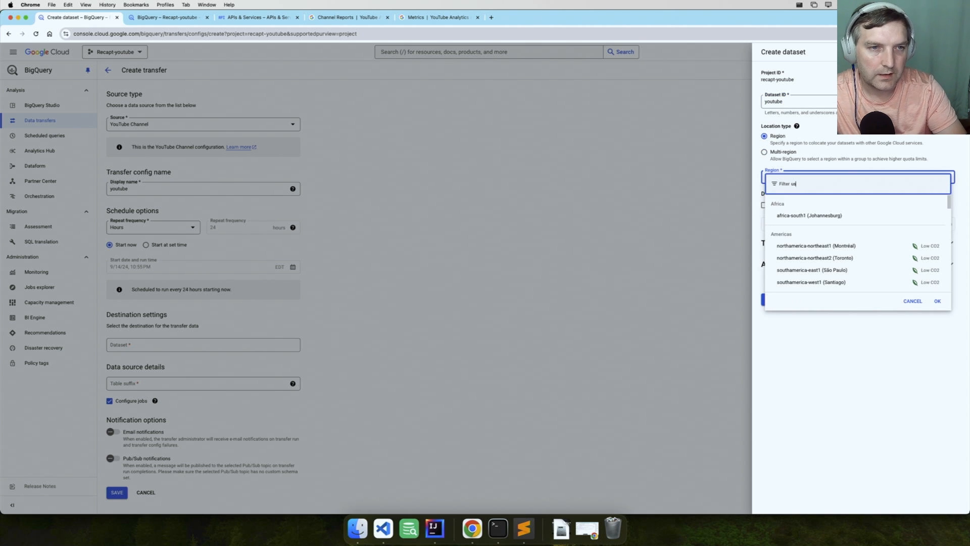
text(-east1)
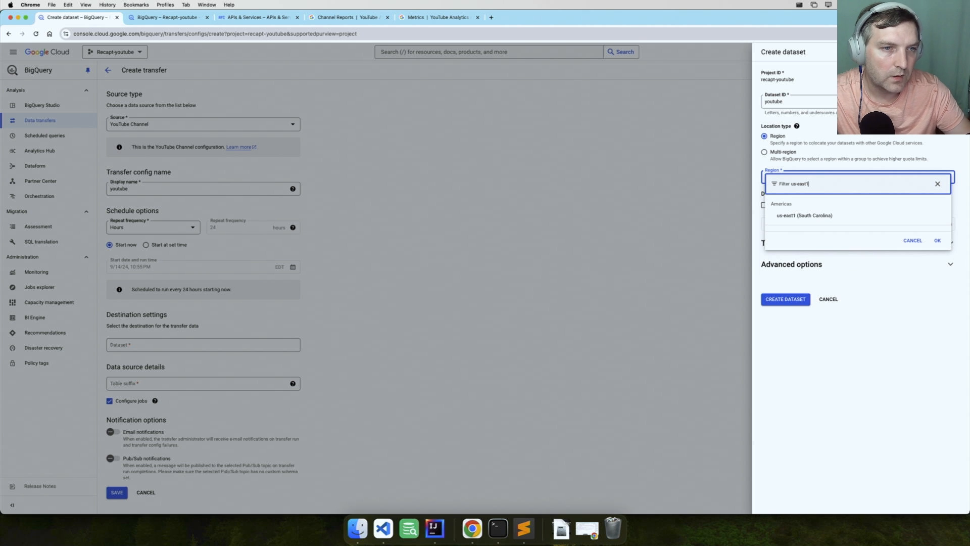
click(798, 216)
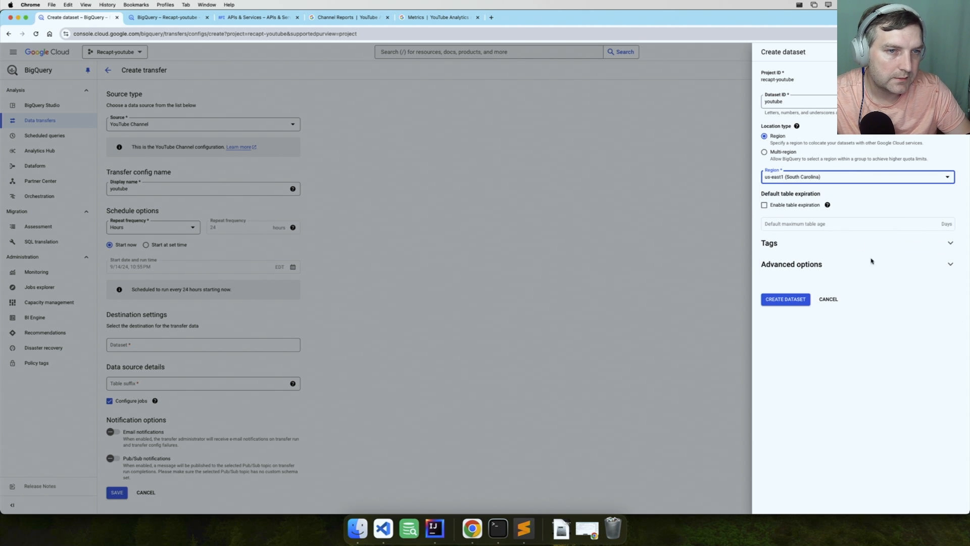
click(791, 300)
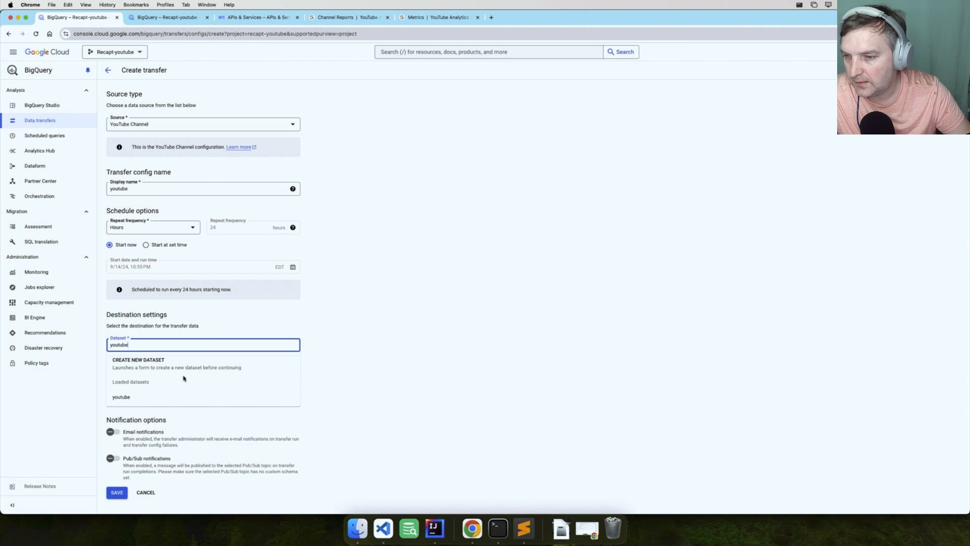
click(358, 363)
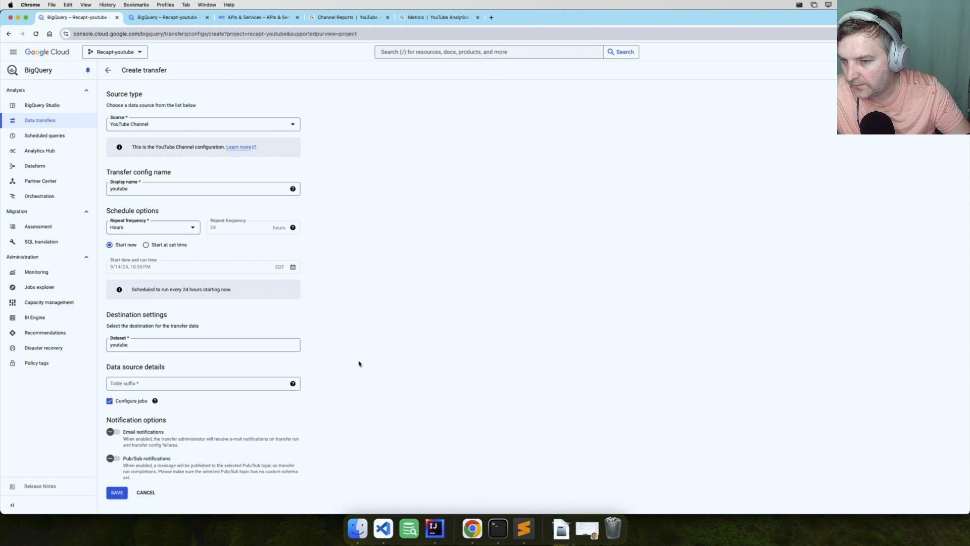
Save the transfer with table suffix icebreaker_engineer and authorize BigQuery Data Transfer Service with the Icebreaker Engineer YouTube account
click(144, 386)
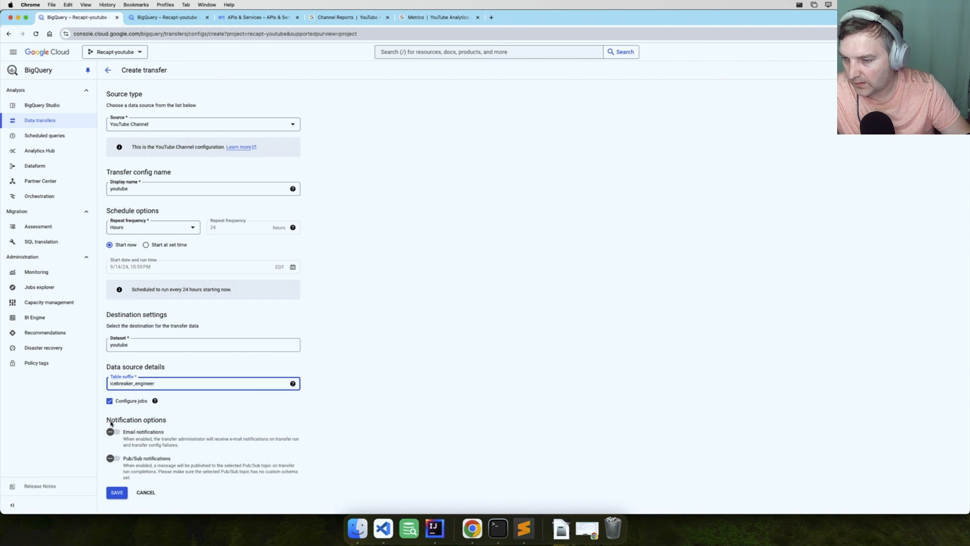
click(117, 493)
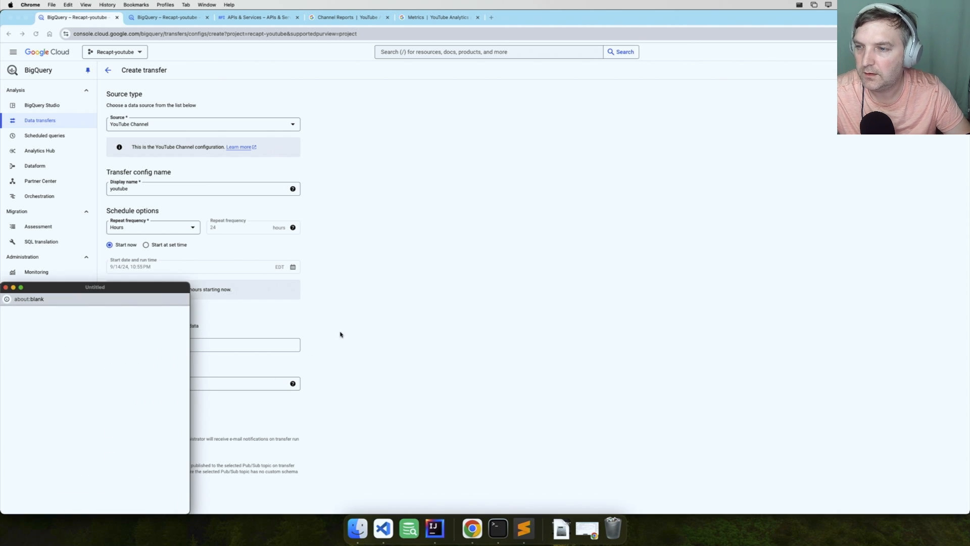
click(60, 463)
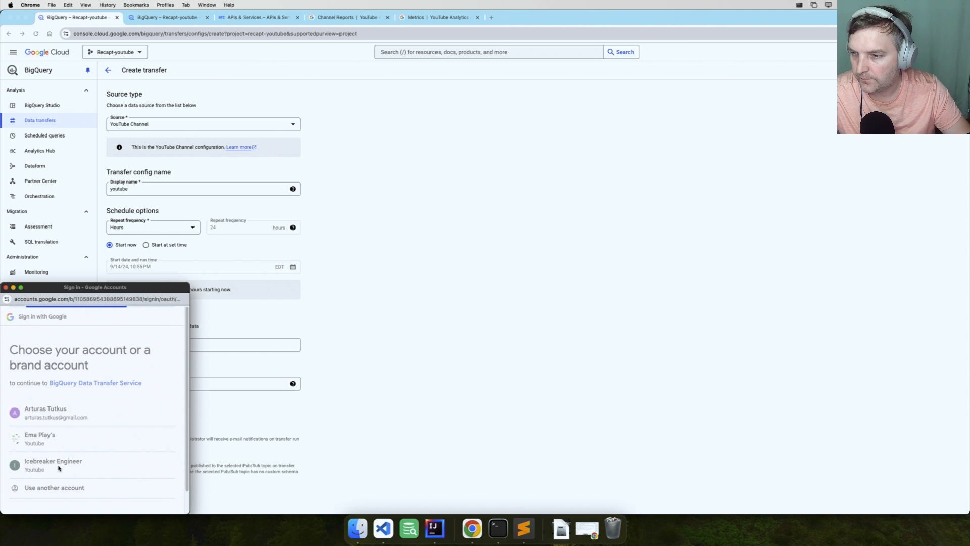
scroll(75, 470, down, 4)
click(143, 477)
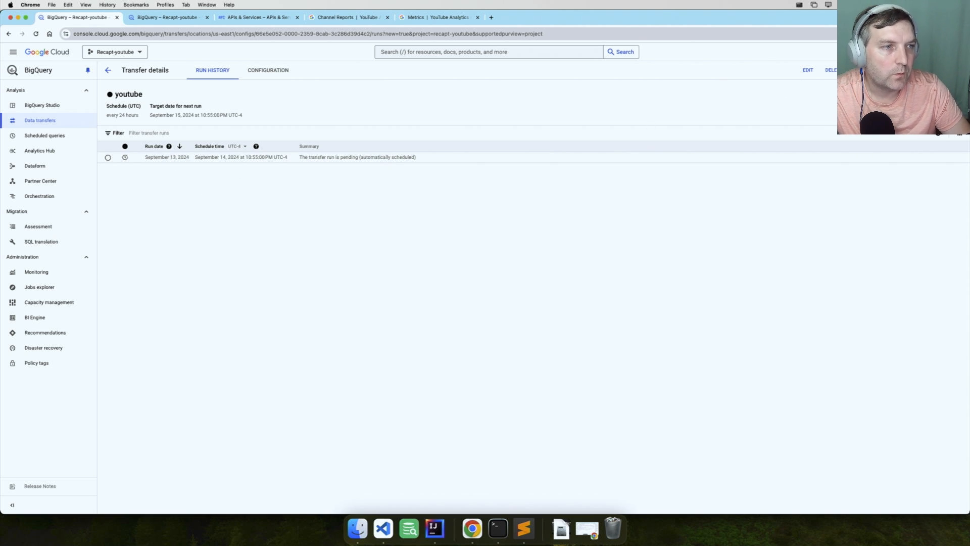
Start a backfill run for a date range on the youtube transfer and set its end to 9/12/24, 12:00 AM
click(906, 71)
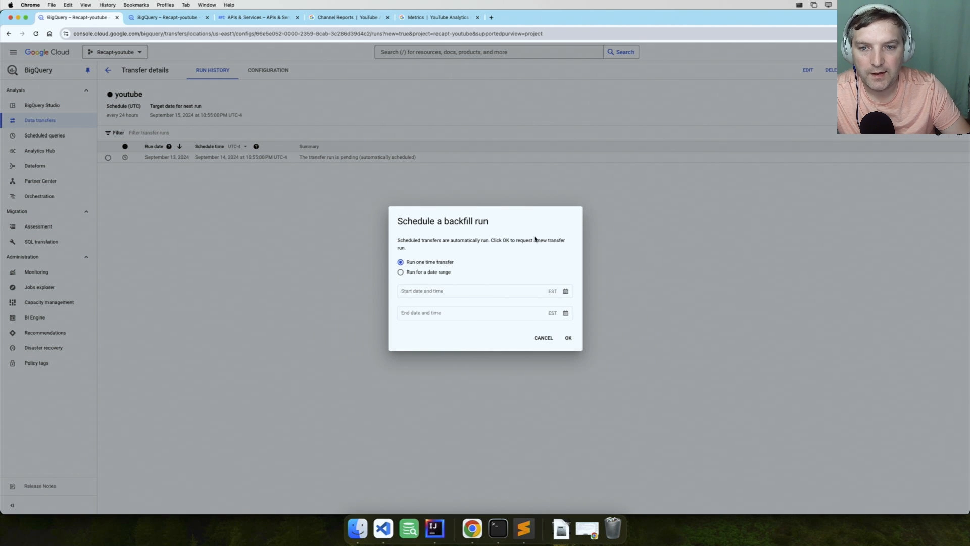
click(438, 275)
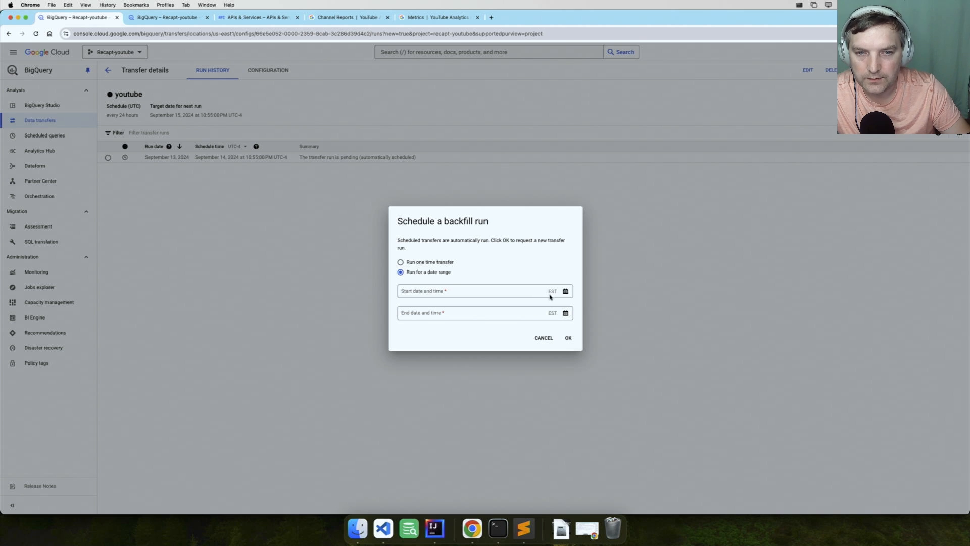
click(565, 291)
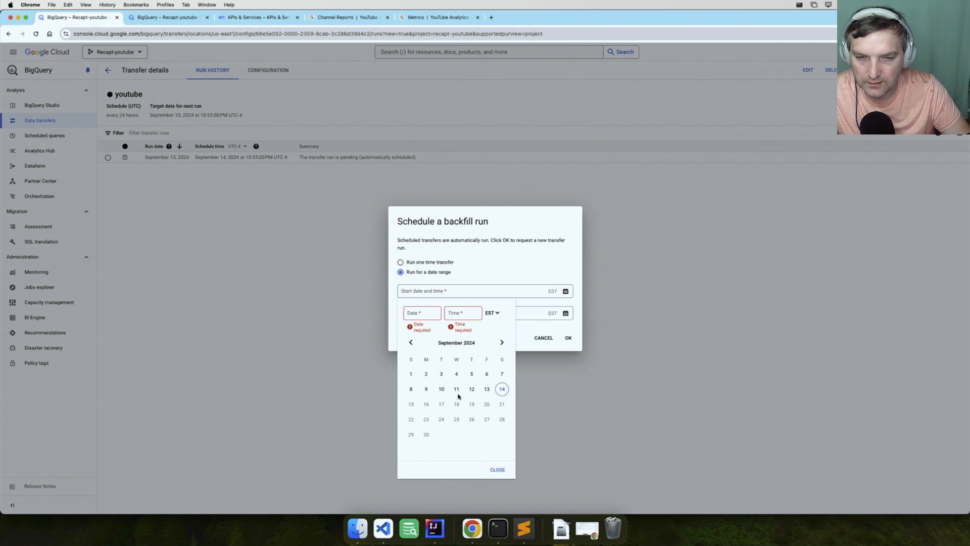
click(561, 312)
click(565, 313)
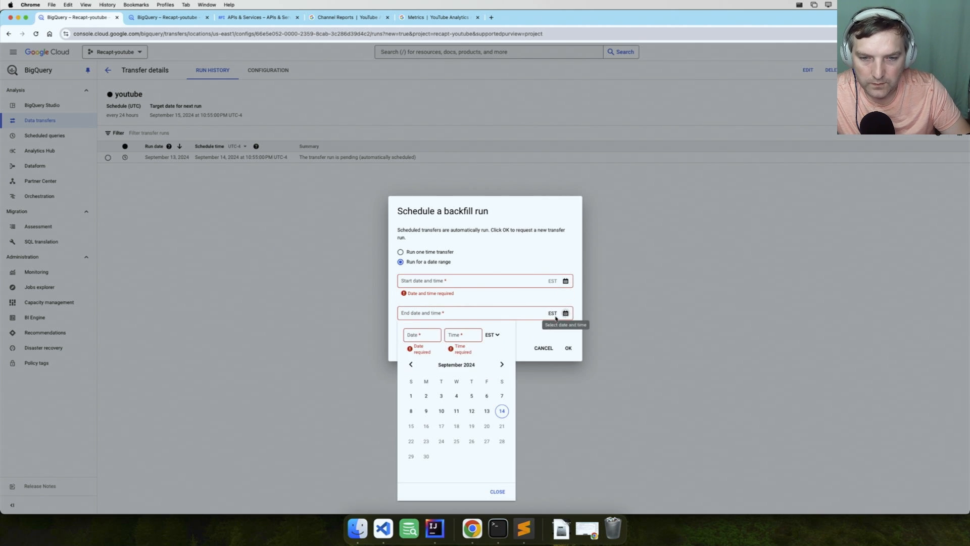
click(471, 411)
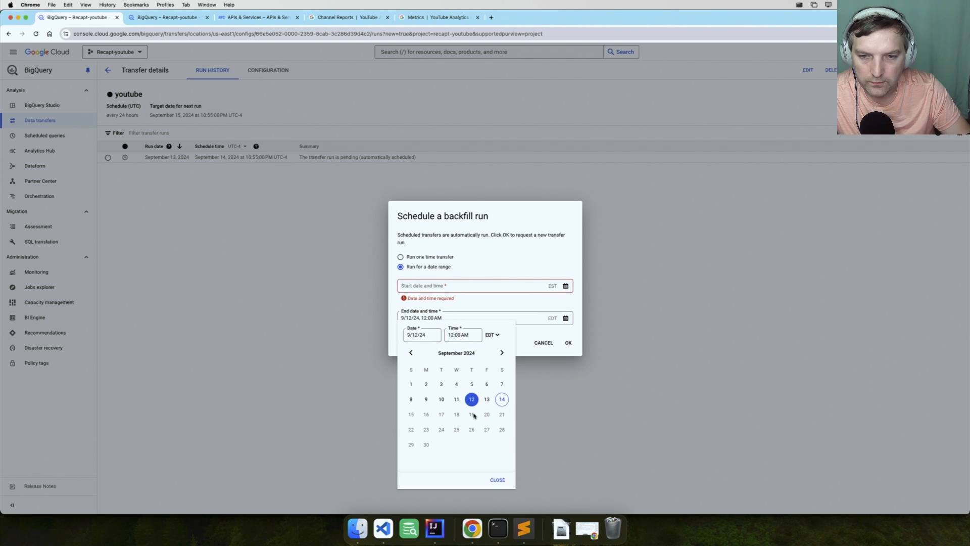
Set the backfill's start to 8/13/24, 12:00 AM and schedule the backfill
click(514, 282)
click(565, 286)
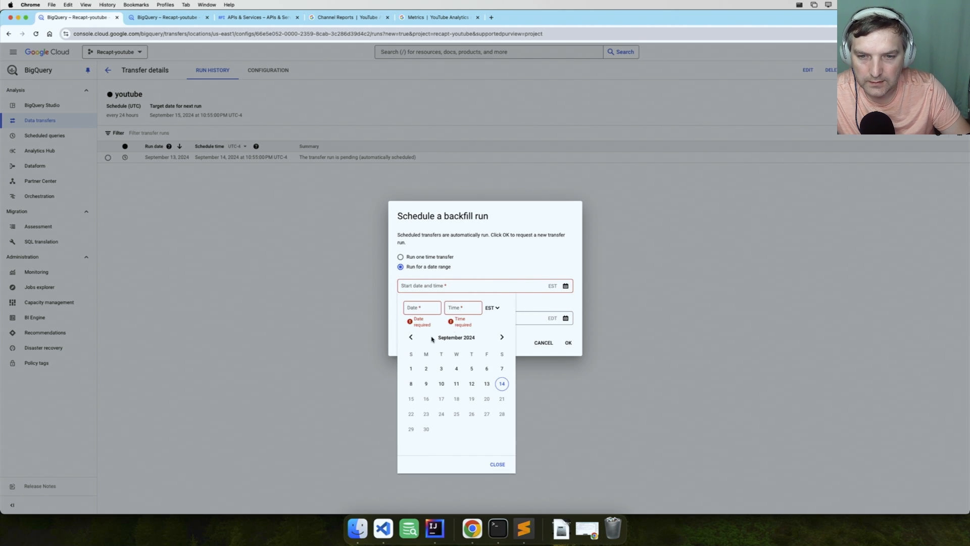
click(410, 337)
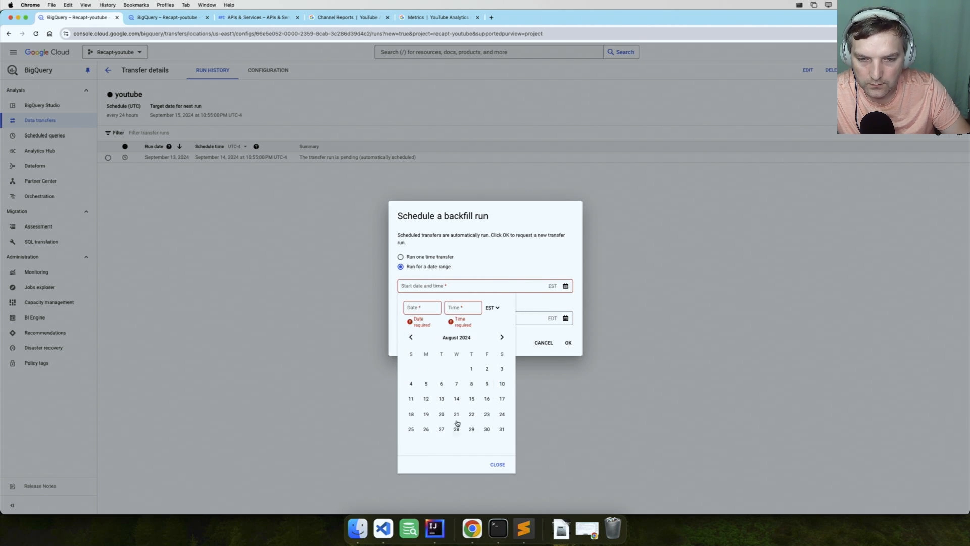
click(441, 398)
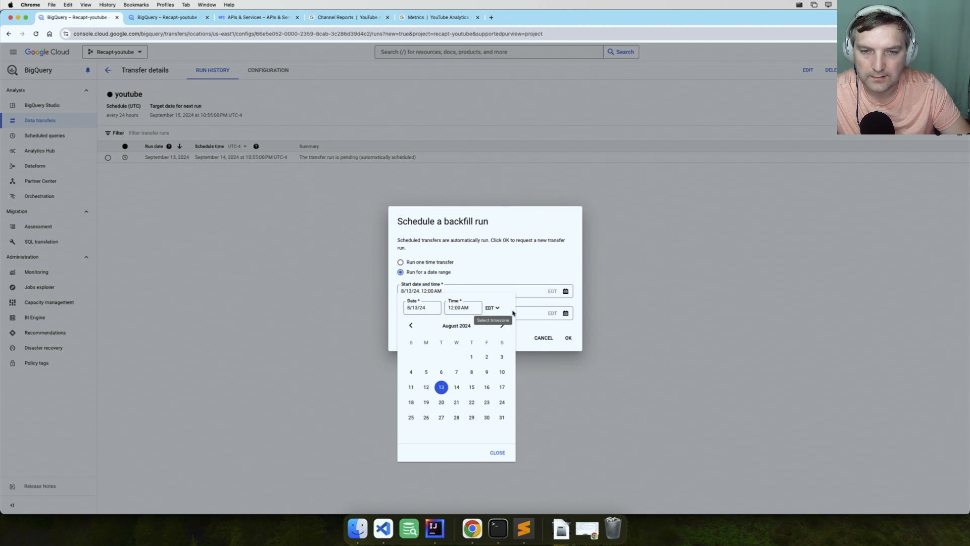
click(515, 266)
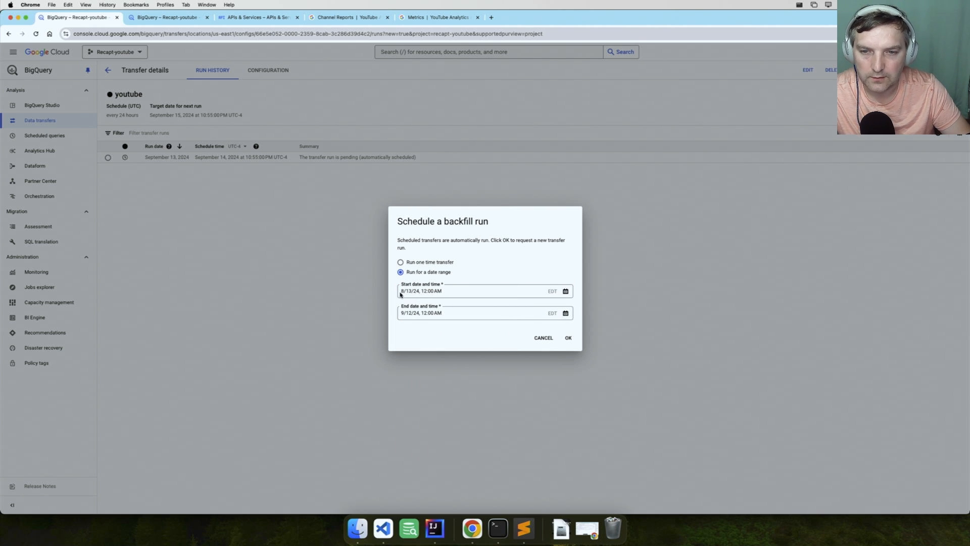
click(568, 338)
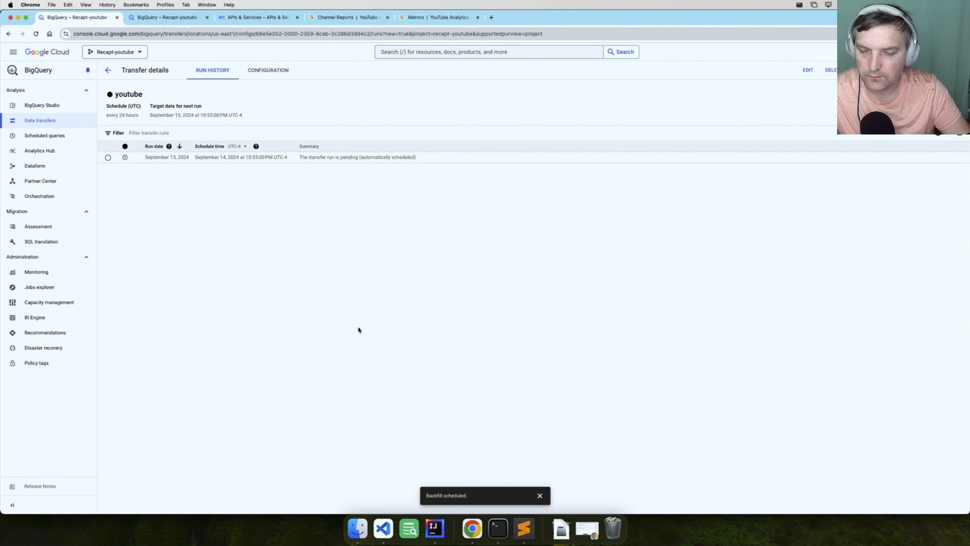
Reload the youtube transfer's run history and examine the dates, schedule times and statuses of the backfill runs
key(super+r)
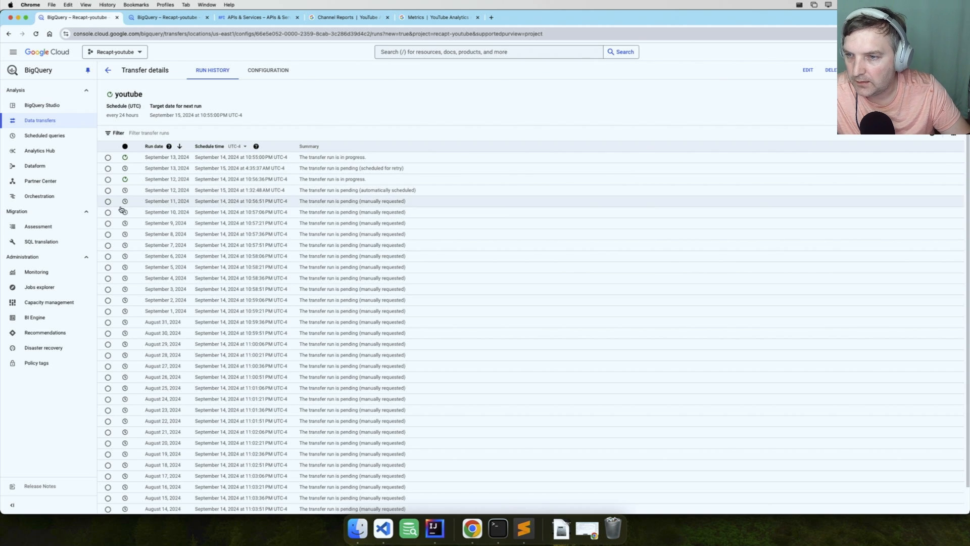
scroll(208, 333, down, 2)
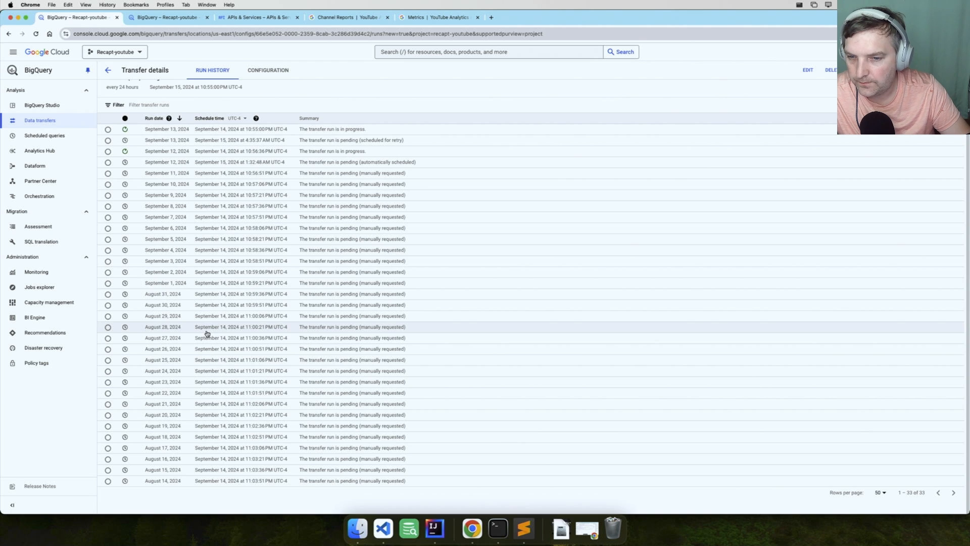
scroll(206, 334, up, 2)
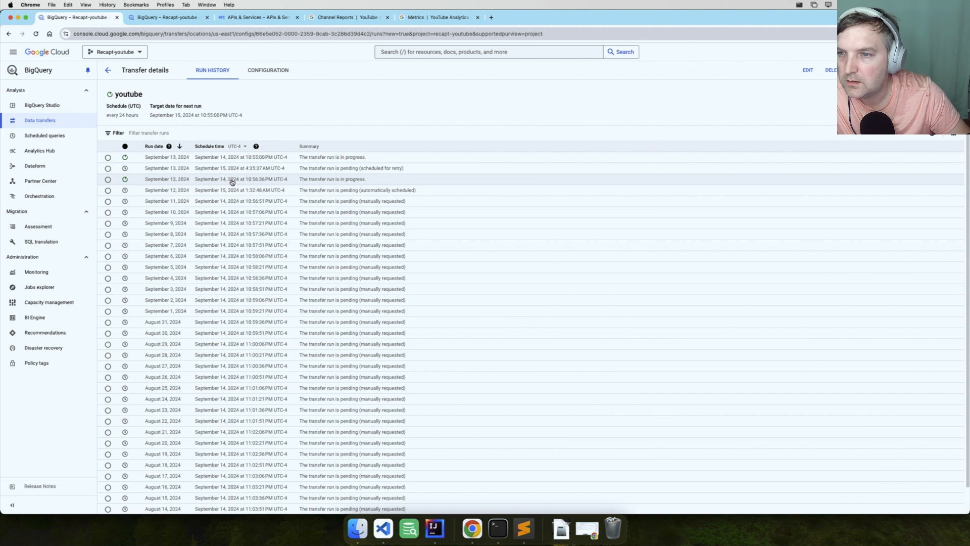
mouse_move(124, 183)
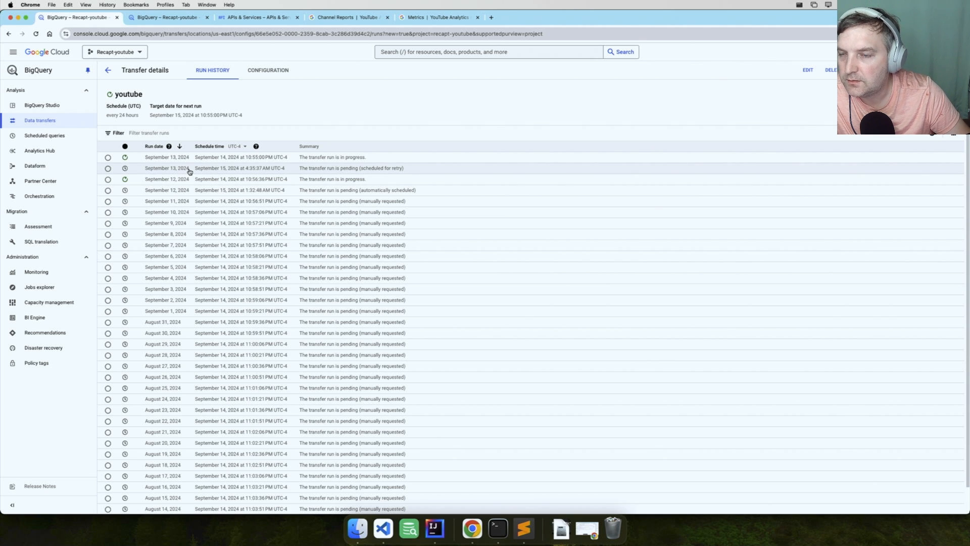
drag(406, 170, 273, 170)
click(359, 116)
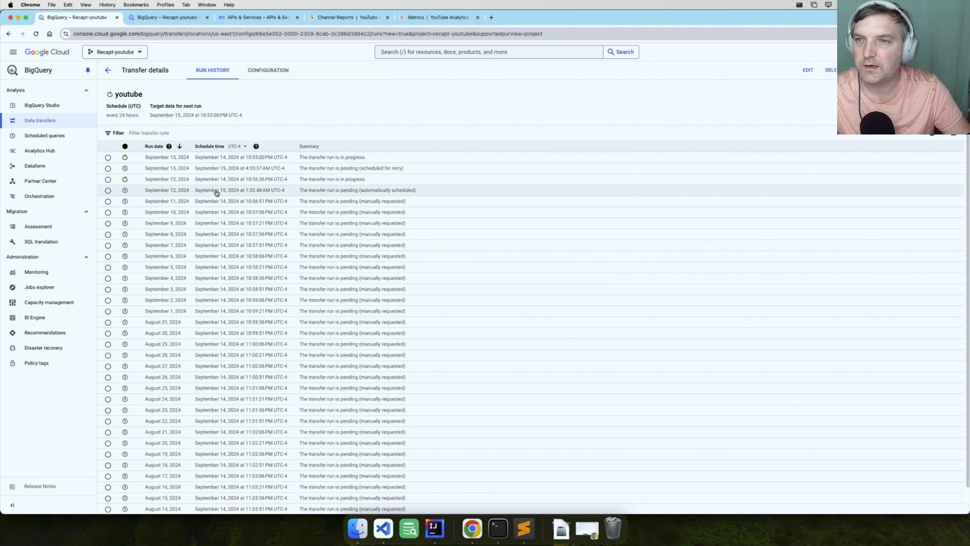
Reload BigQuery Studio, expand the recapt-youtube project's youtube dataset, and widen the resource explorer so the full table names fit
click(178, 21)
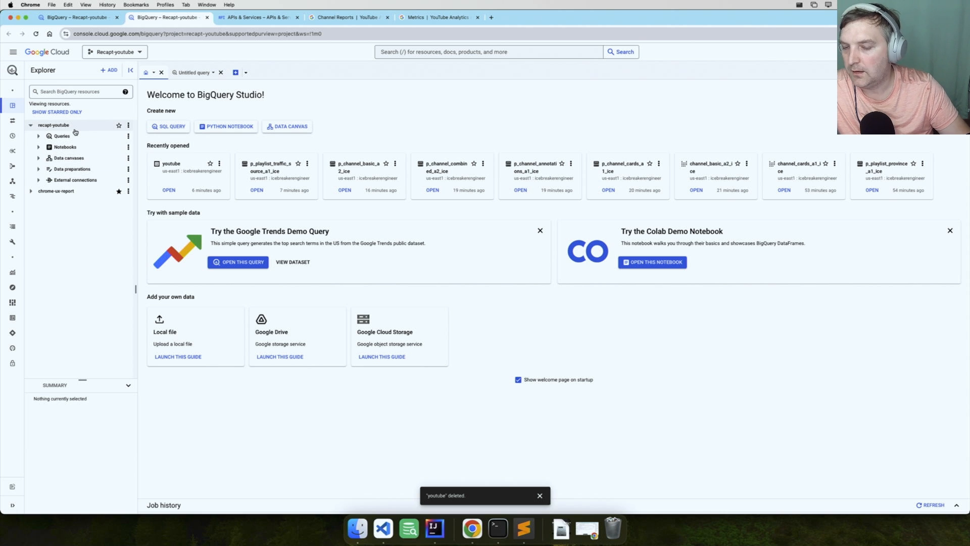
key(super+r)
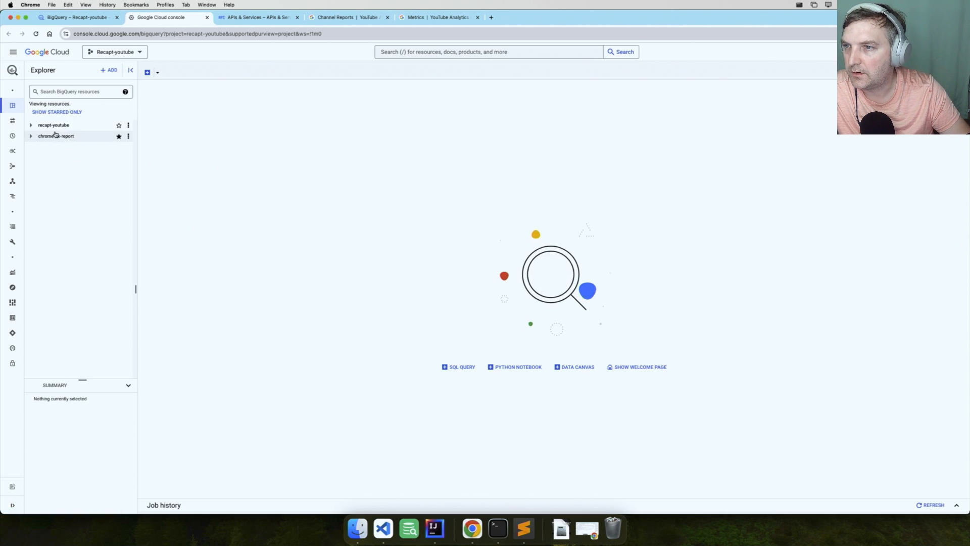
click(31, 125)
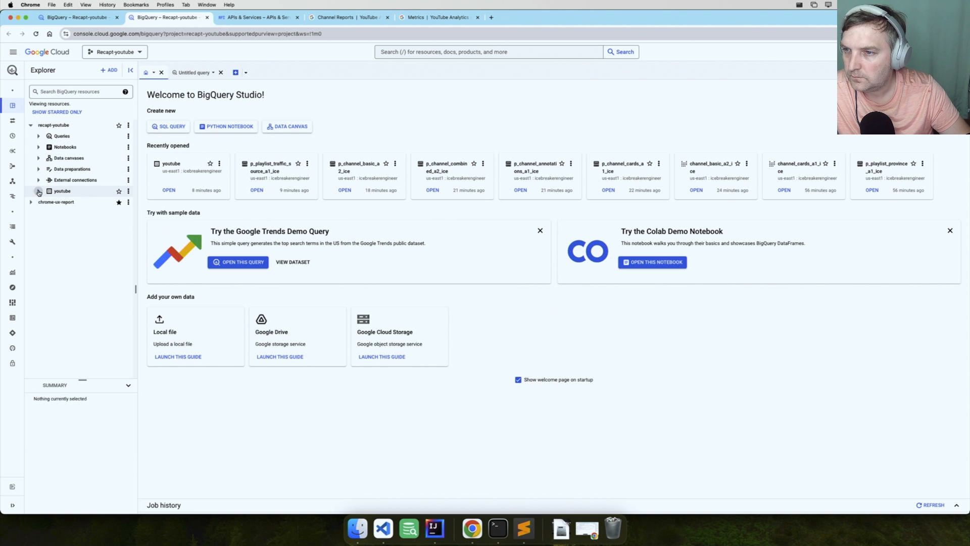
click(39, 192)
drag(135, 290, 226, 298)
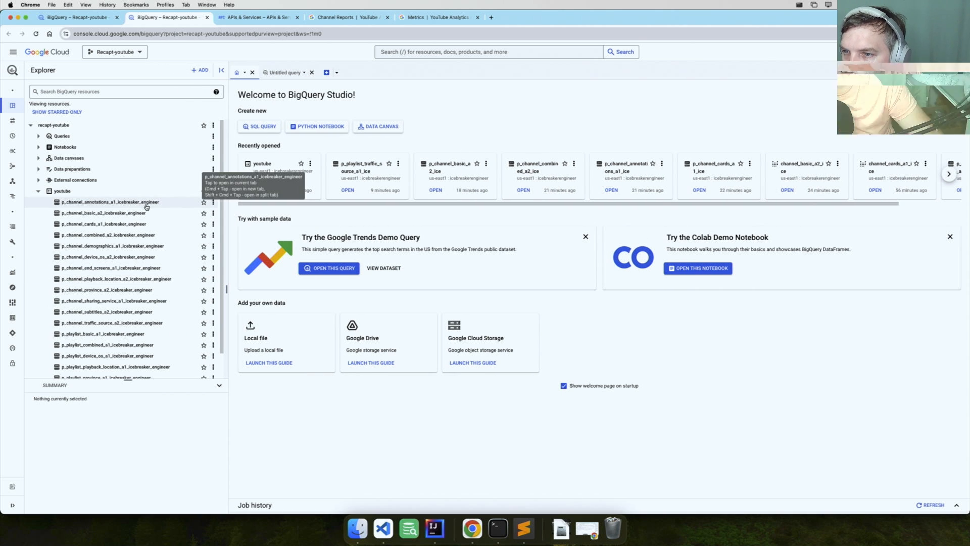
Preview the rows of the p_channel_basic_a2_icebreaker_engineer table and look through its dates, videos, countries and views
click(126, 214)
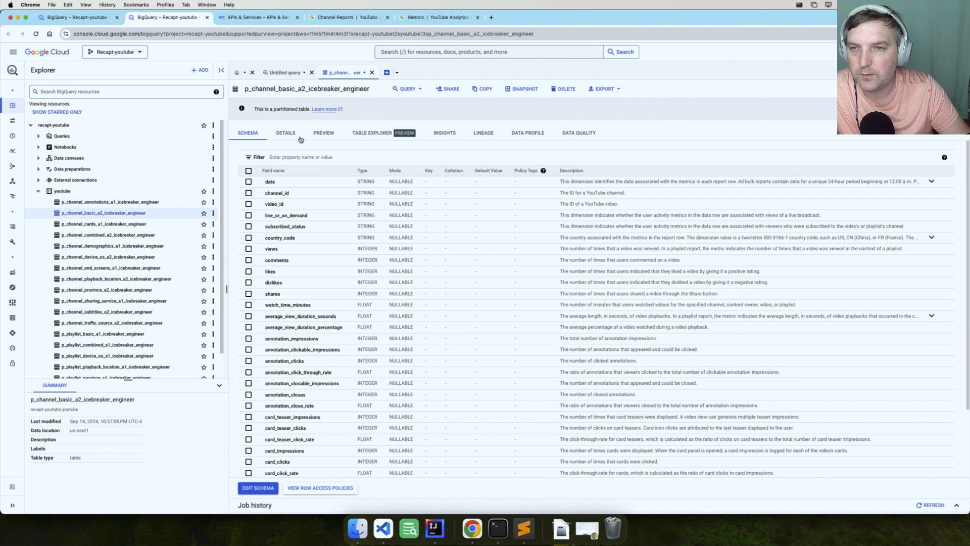
click(328, 134)
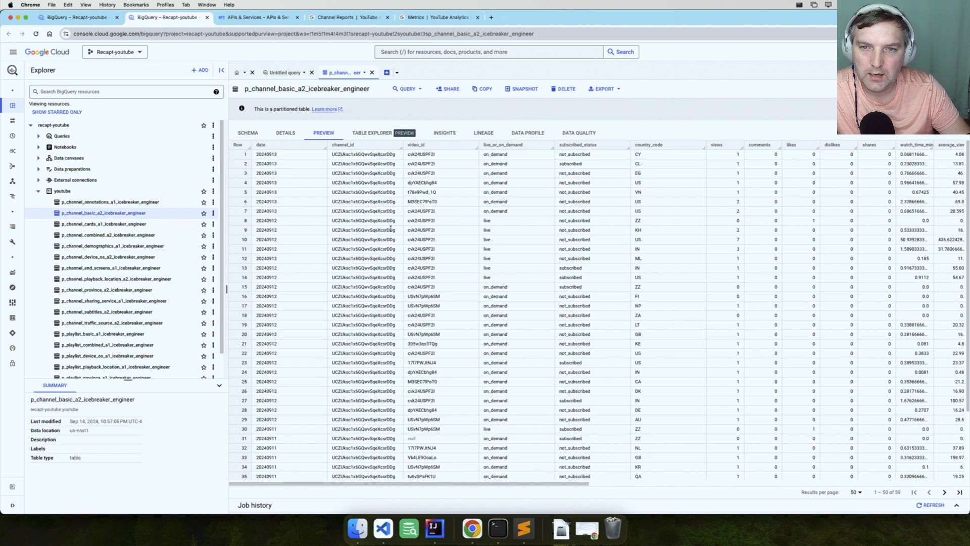
scroll(513, 256, down, 5)
scroll(514, 255, down, 1)
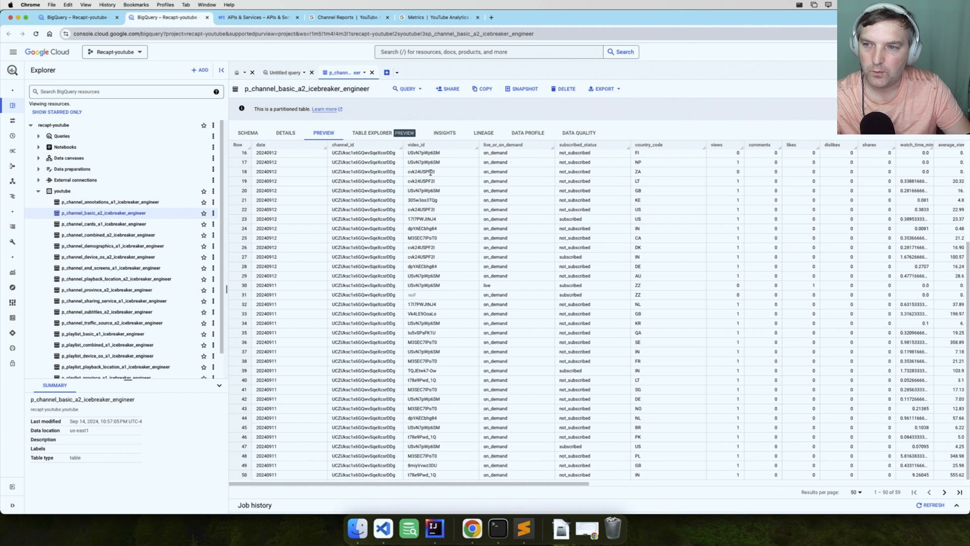
Preview the rows of the p_playlist_basic_a1_icebreaker_engineer table in the youtube dataset
scroll(166, 305, down, 1)
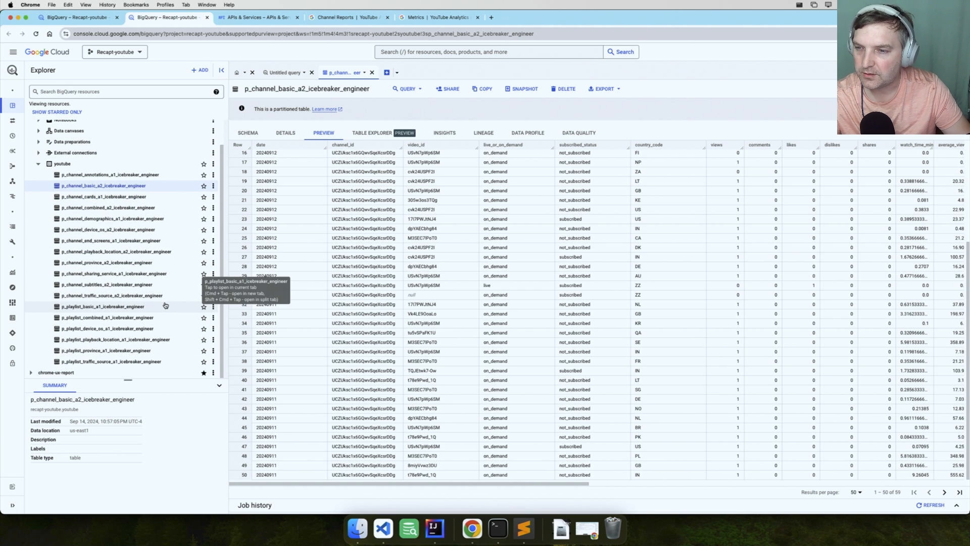
click(149, 306)
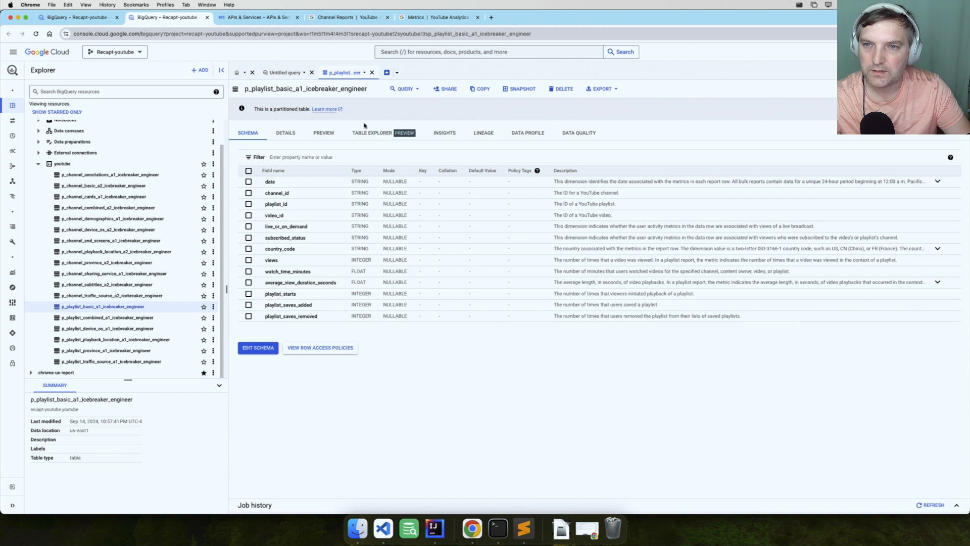
click(324, 133)
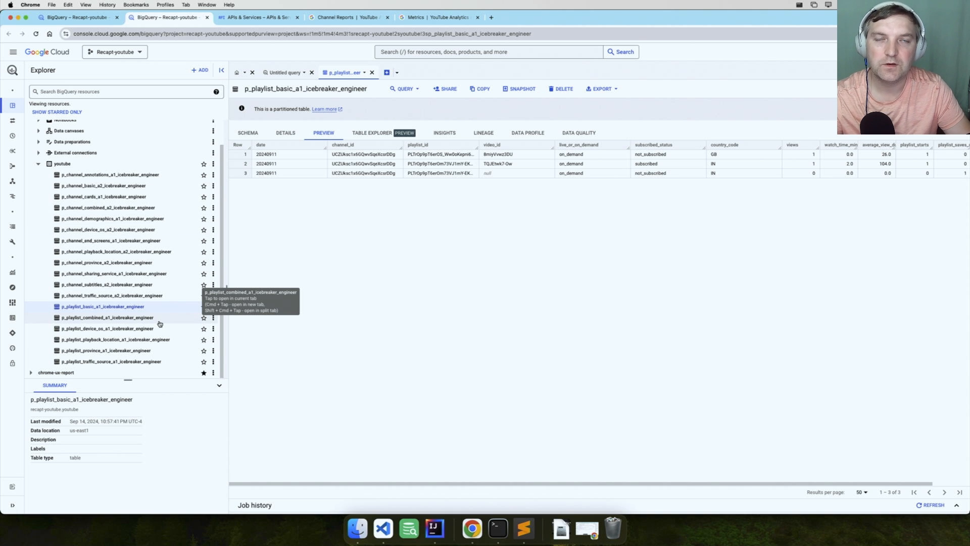
View the p_playlist_province_a1_icebreaker_engineer table's schema and preview the rows of p_playlist_traffic_source_a1_icebreaker_engineer
click(134, 351)
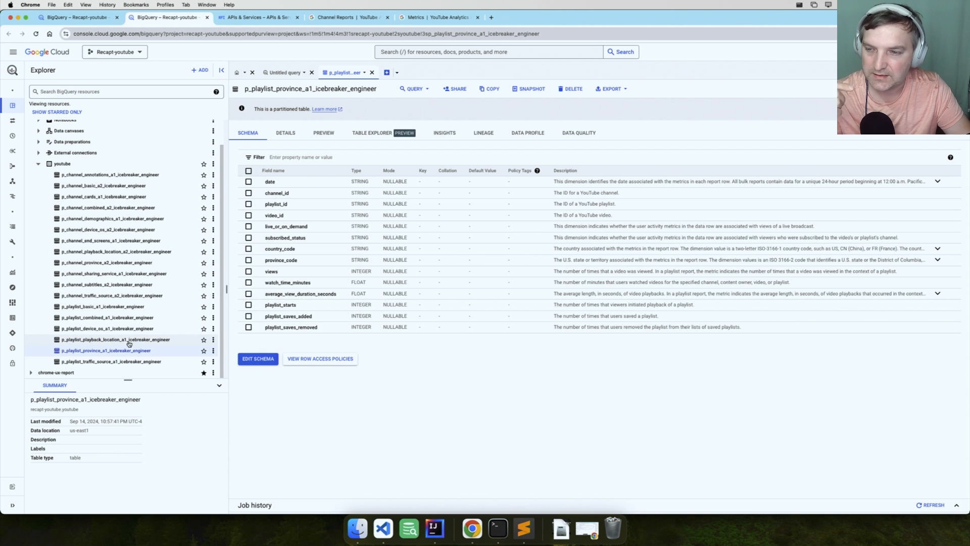
click(122, 361)
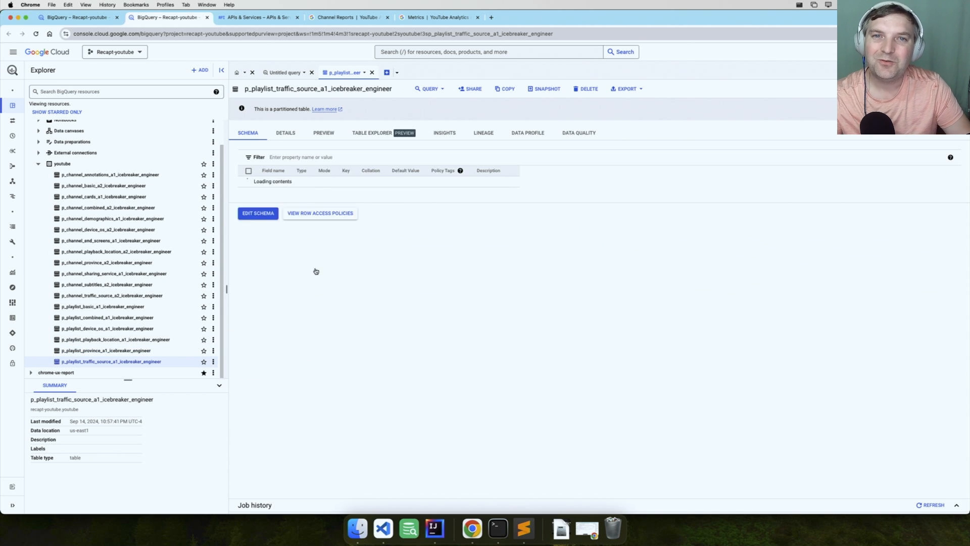
click(321, 134)
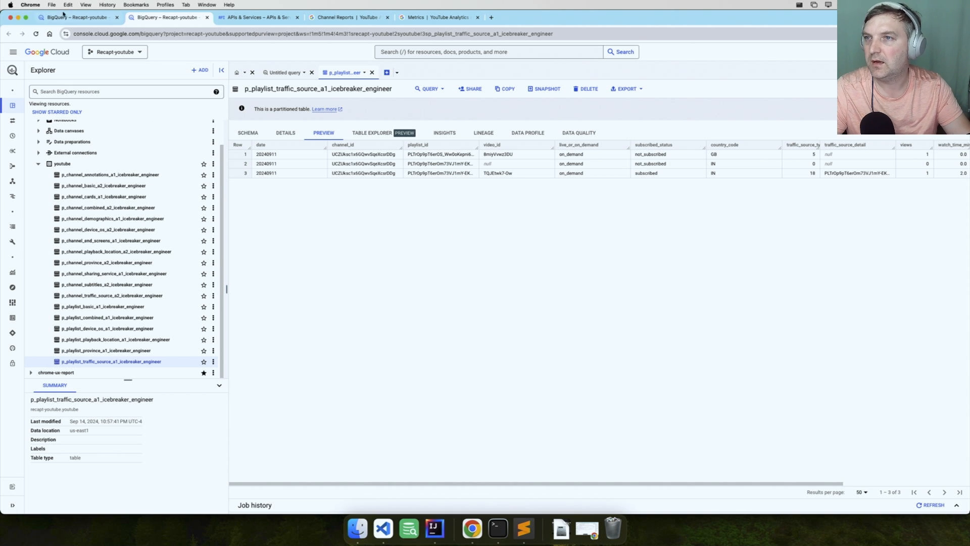
Return to the youtube transfer's details and refresh its run history to check the backfill progress
click(71, 17)
key(super+r)
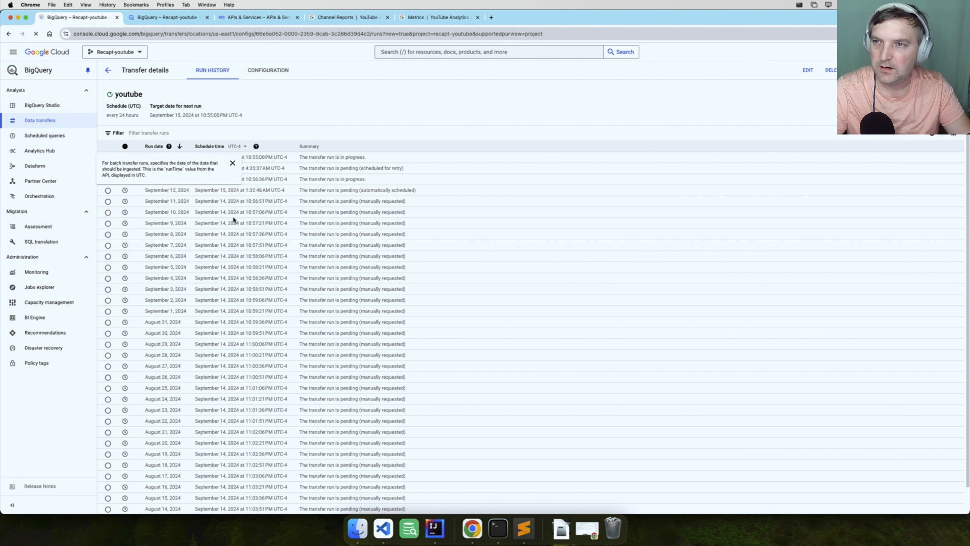